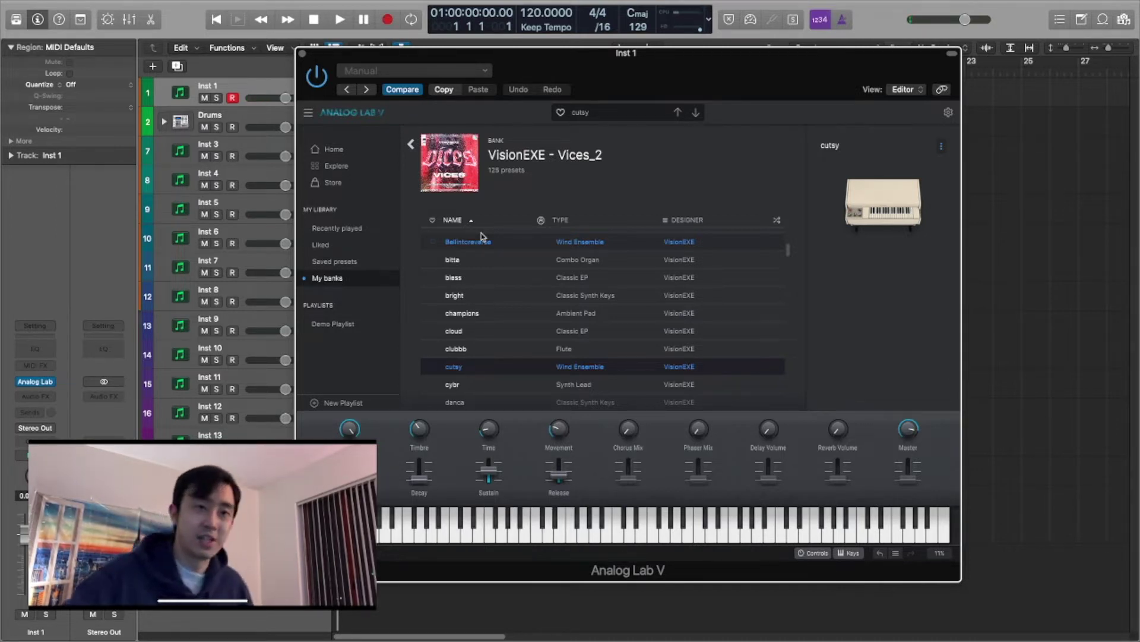
- Close the Analog Lab instrument window and record a four-bar chord part on the Inst 1 track
click(303, 54)
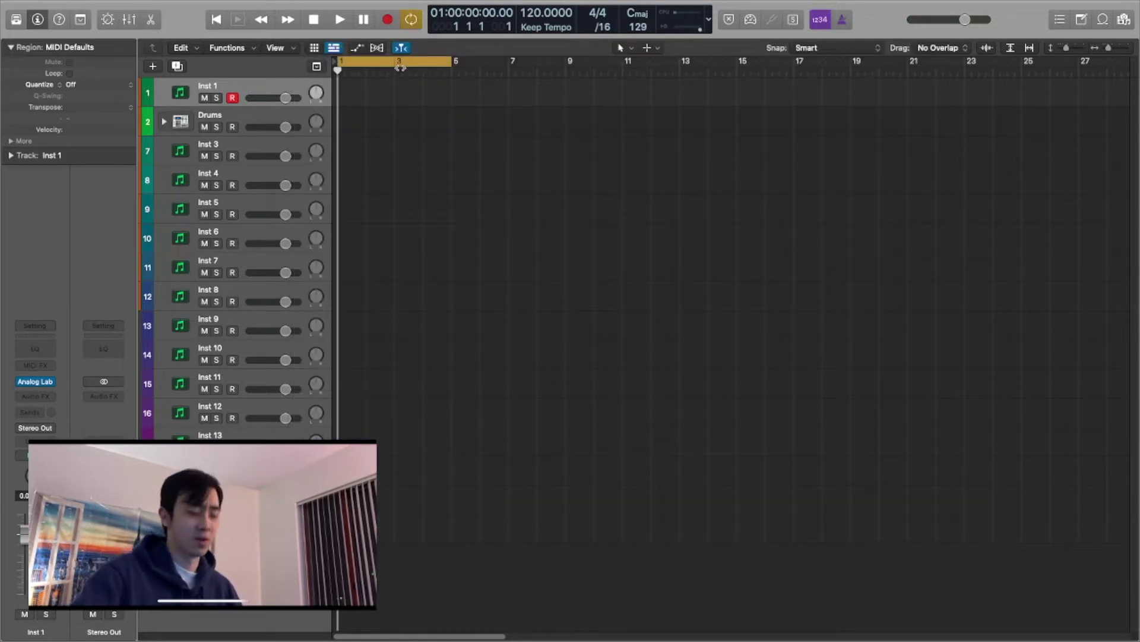
key(r)
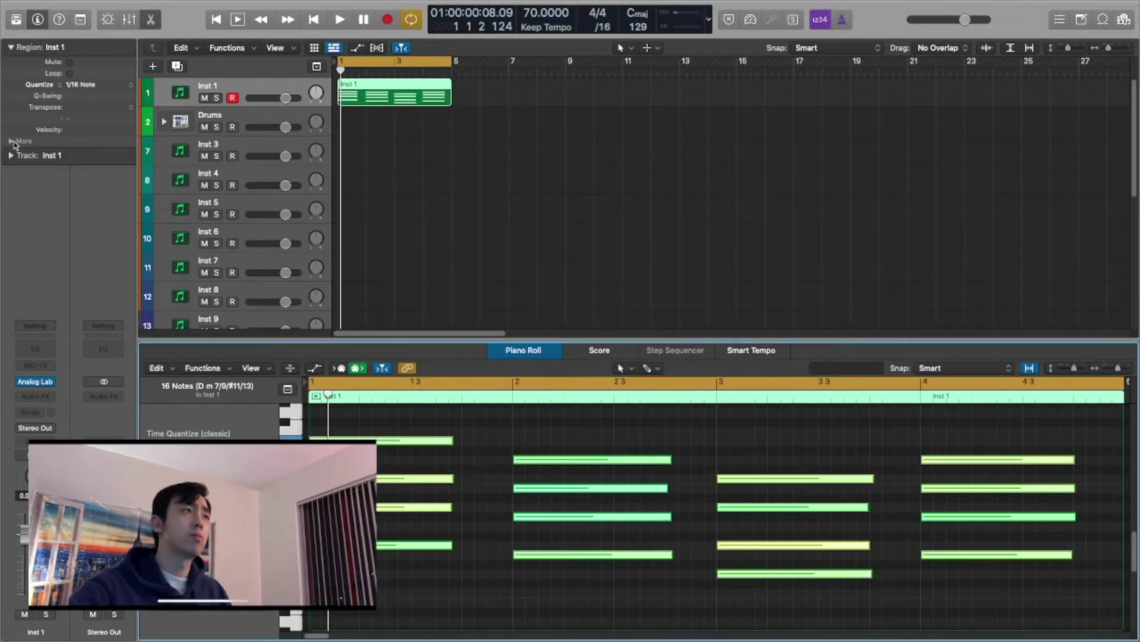
- Set the Q-Flam of the recorded chord region to +1/64 and play it back
click(24, 141)
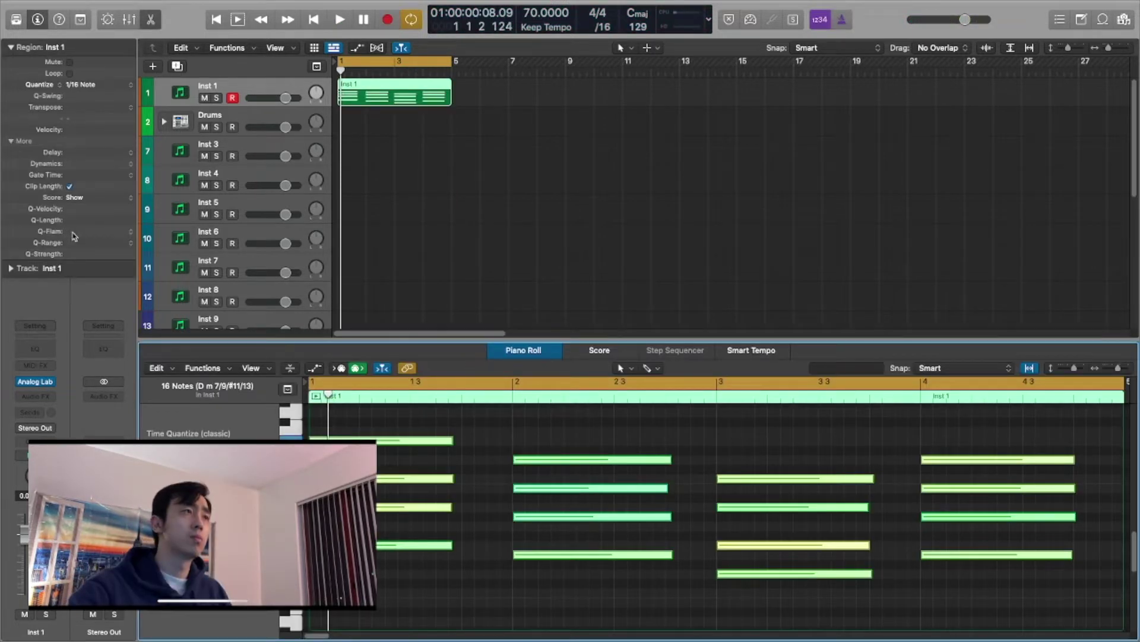
key(space)
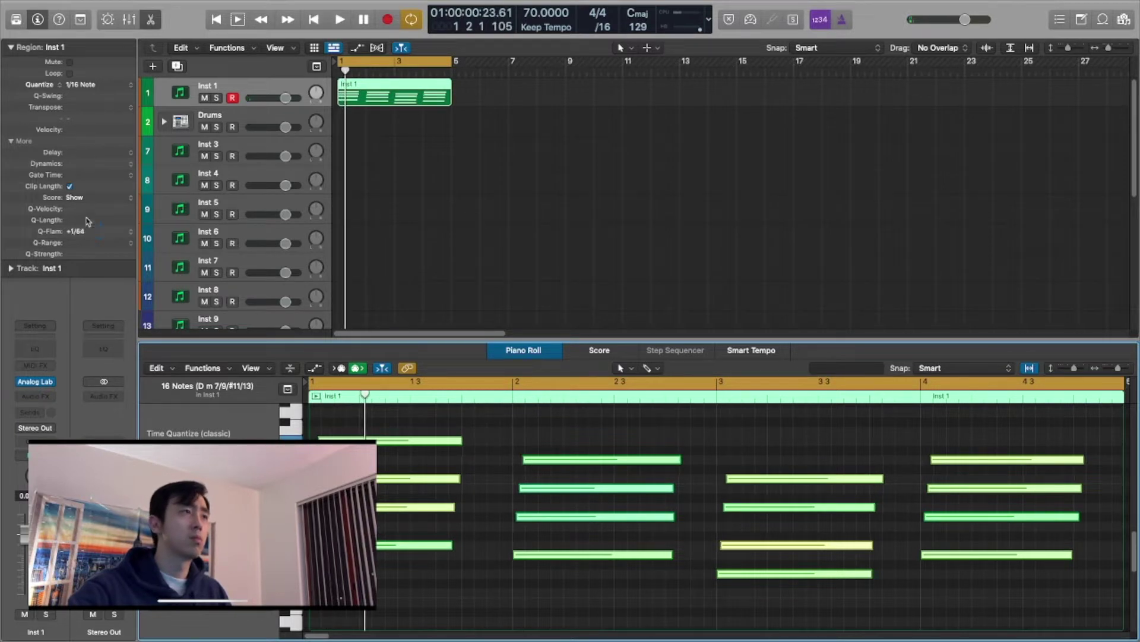
key(space)
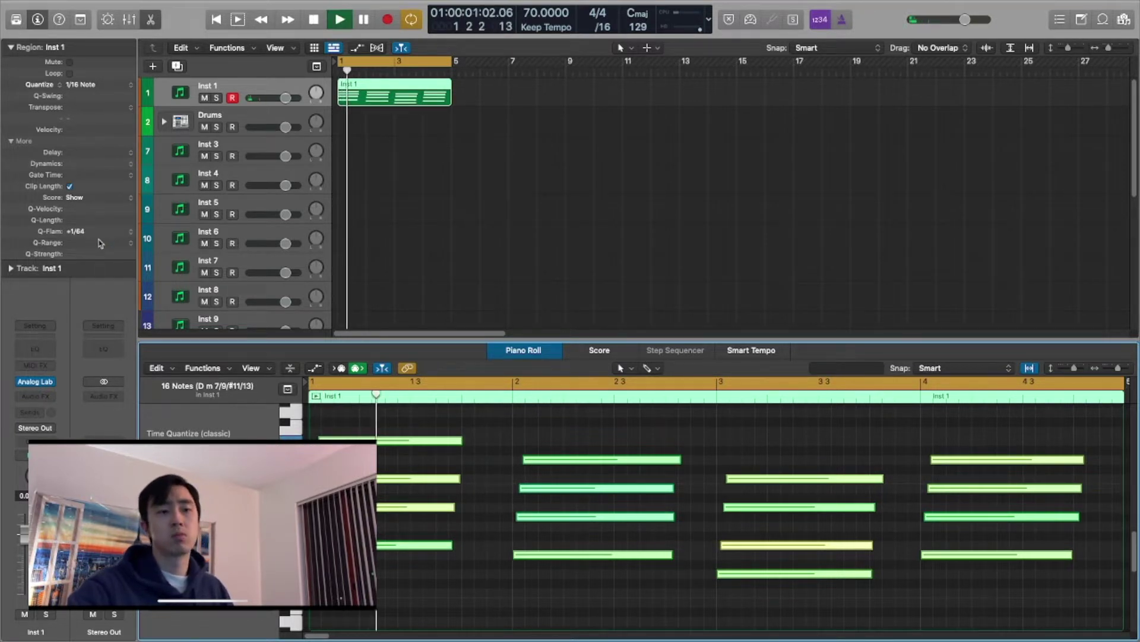
click(613, 427)
click(541, 352)
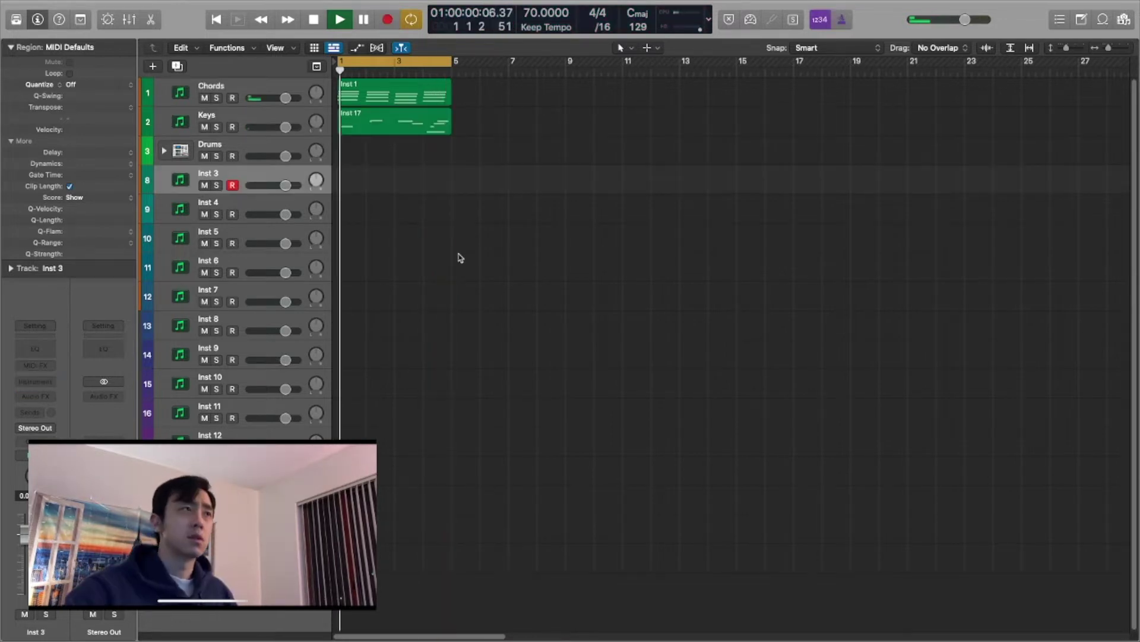
right_click(417, 248)
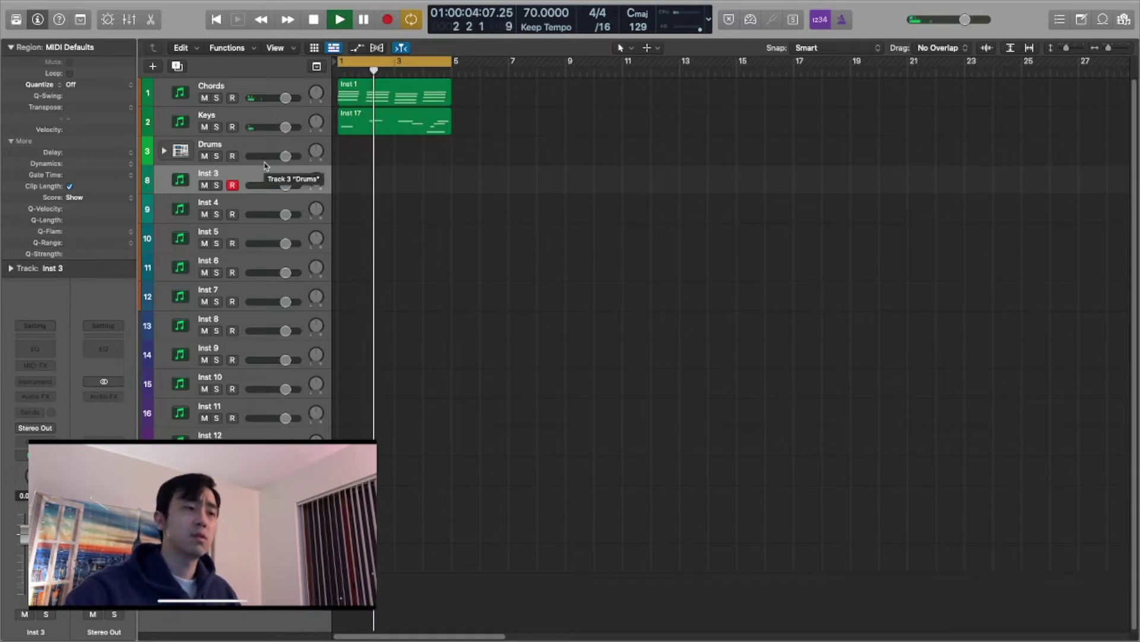
right_click(713, 192)
click(683, 153)
right_click(668, 224)
click(640, 166)
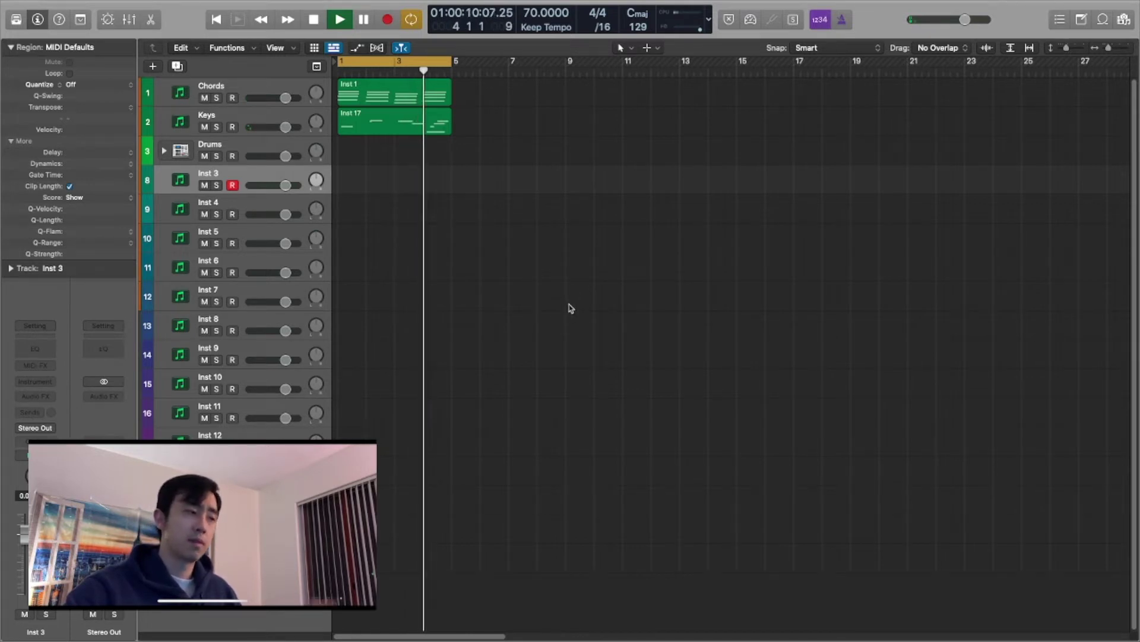
right_click(530, 324)
click(532, 264)
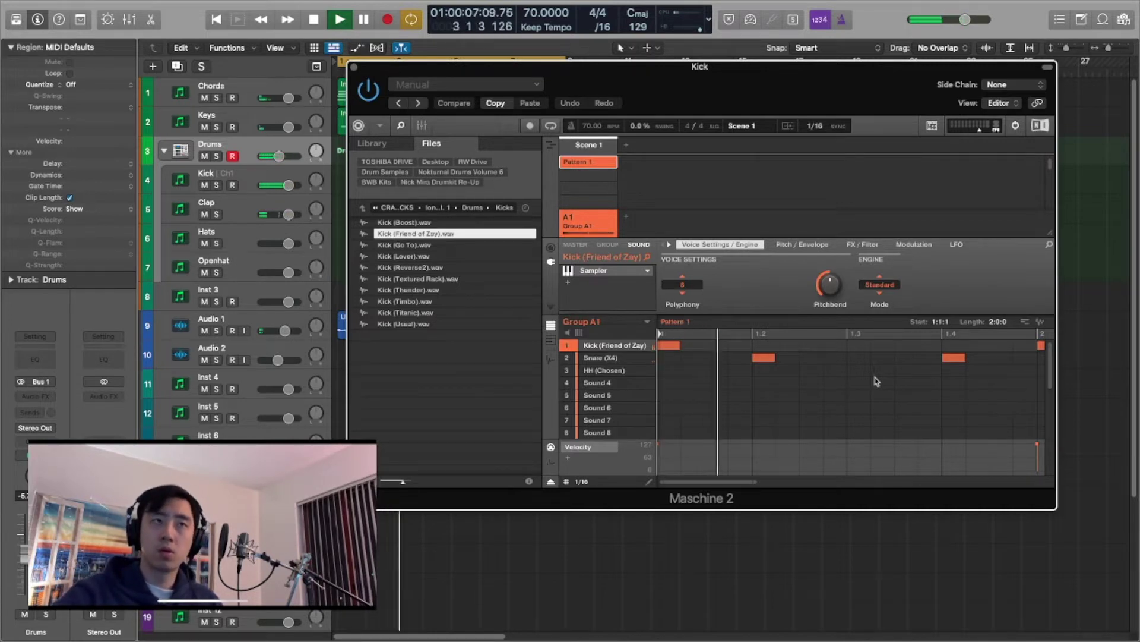
- Select the Kick track and Maschine's empty Sound 4 slot, and open the Open Hats sample folder for it
scroll(873, 380, right, 2)
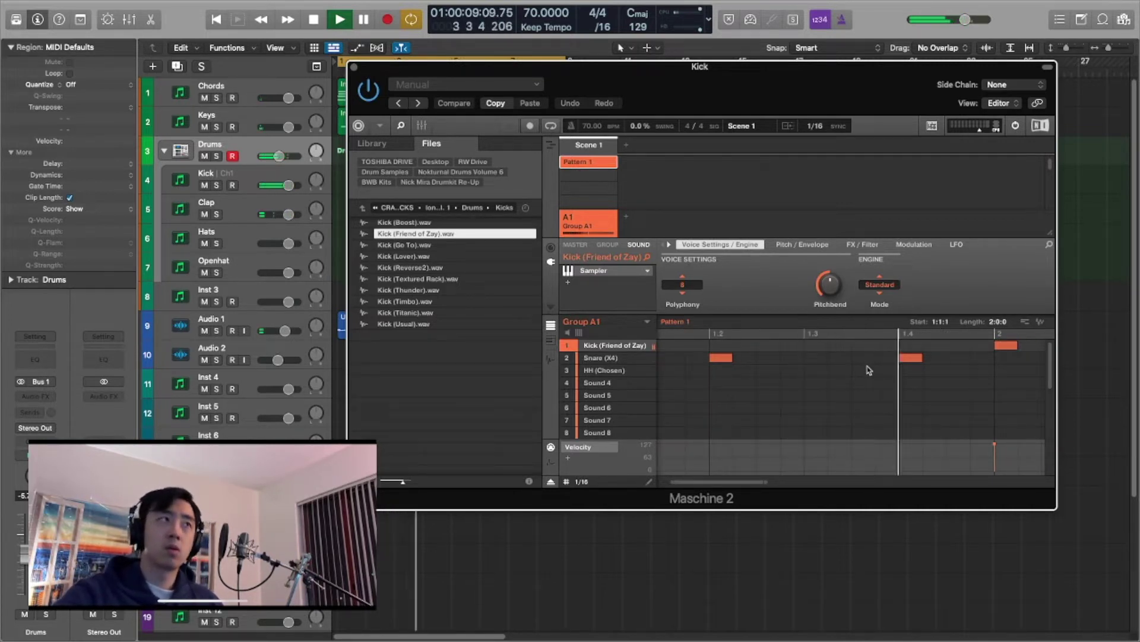
click(254, 173)
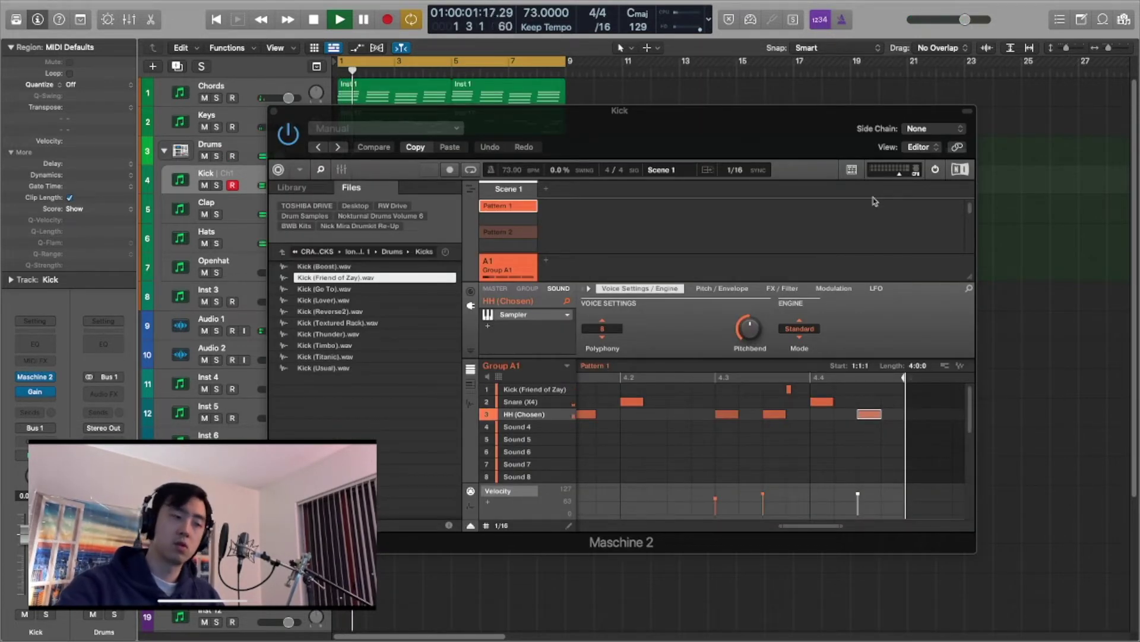
click(517, 427)
click(282, 251)
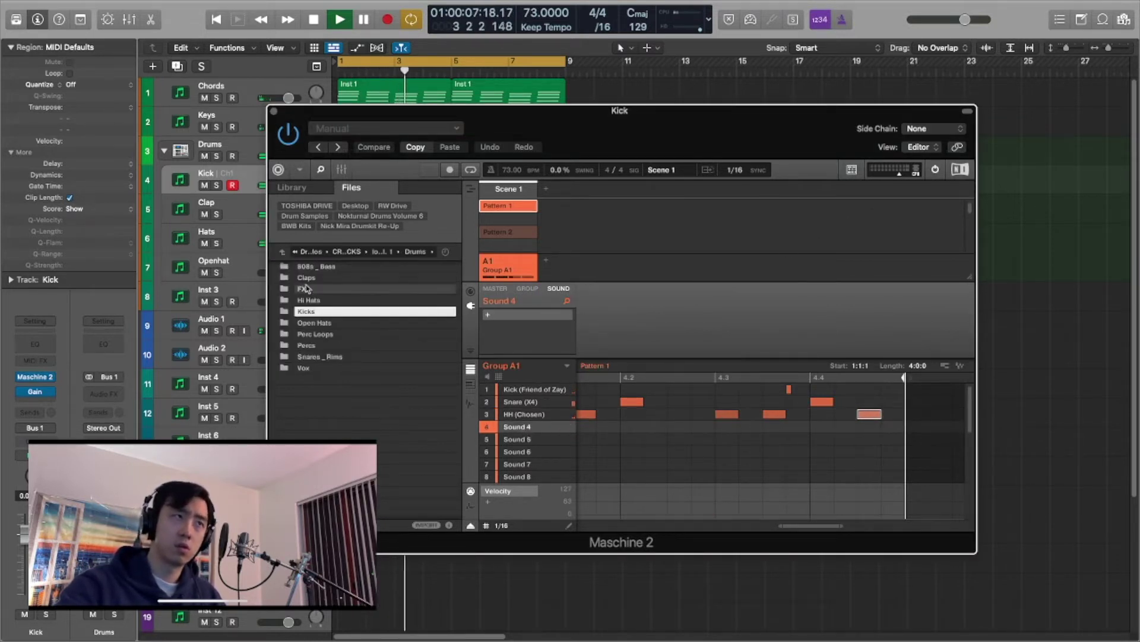
double_click(326, 324)
- Audition the open-hat samples from OH (Barbeque) through OH (Old School) while the beat plays
click(333, 290)
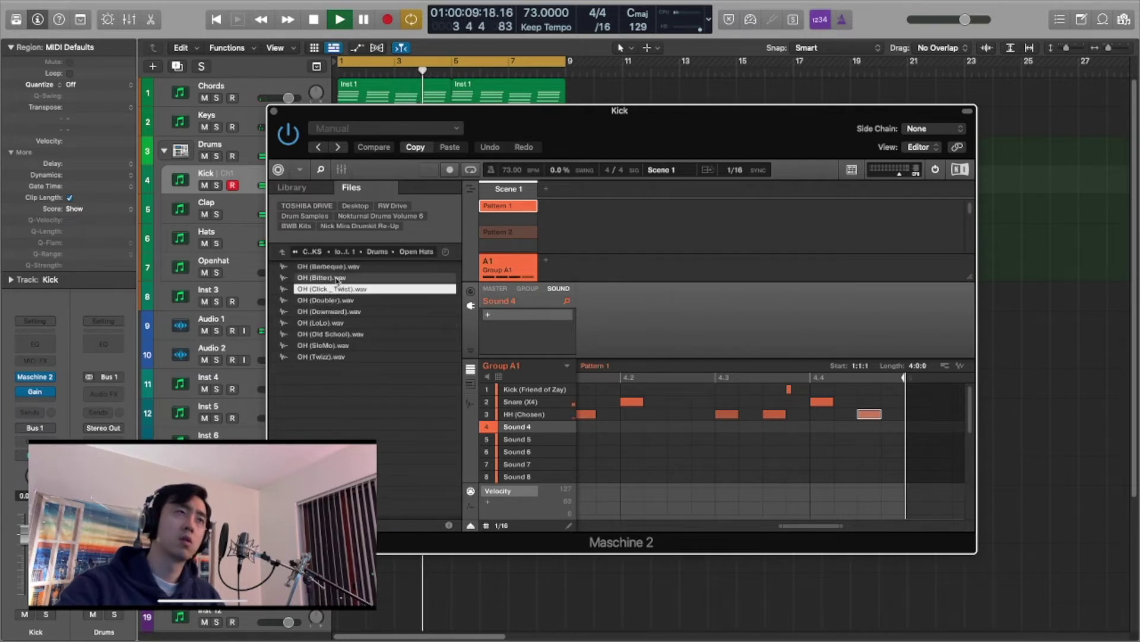
click(337, 279)
click(339, 268)
click(334, 301)
click(328, 312)
click(330, 322)
click(331, 334)
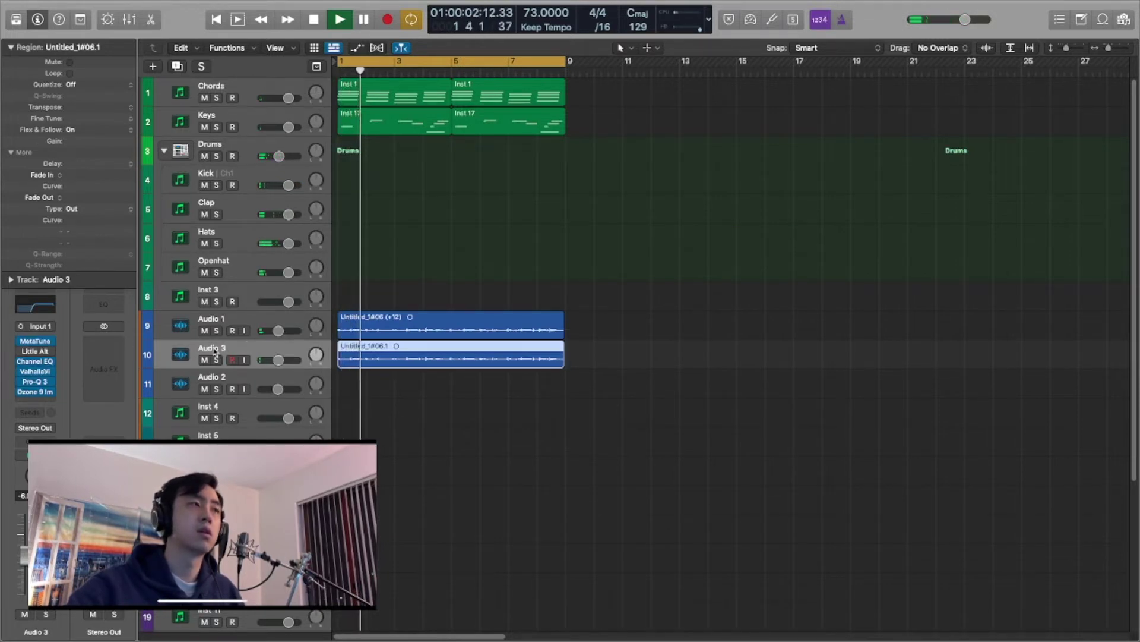
- Set Audio 3's Pro-Q 3 band-pass filter to about 873 Hz with a Q of about 0.416 and close it
click(652, 399)
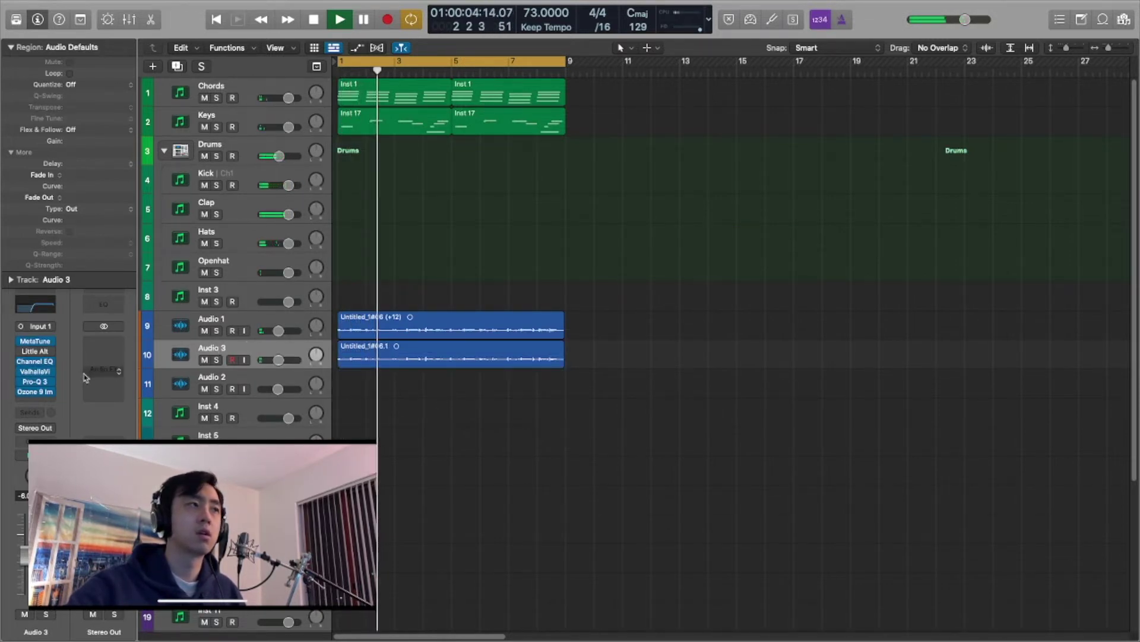
click(35, 382)
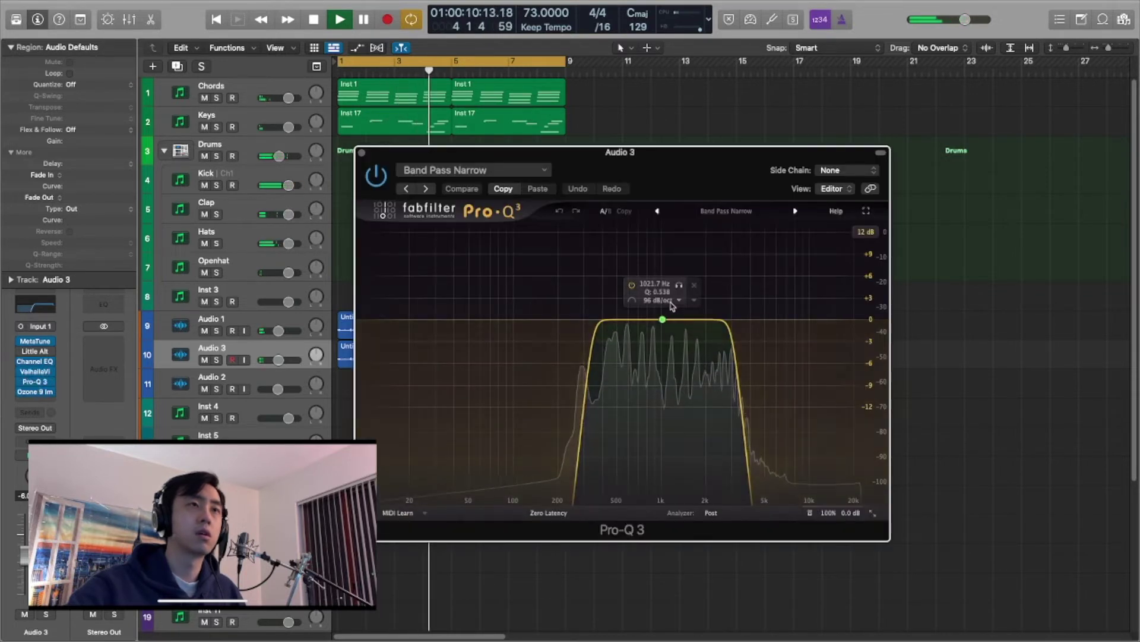
scroll(662, 323, down, 3)
drag(662, 321, 652, 319)
scroll(656, 320, up, 3)
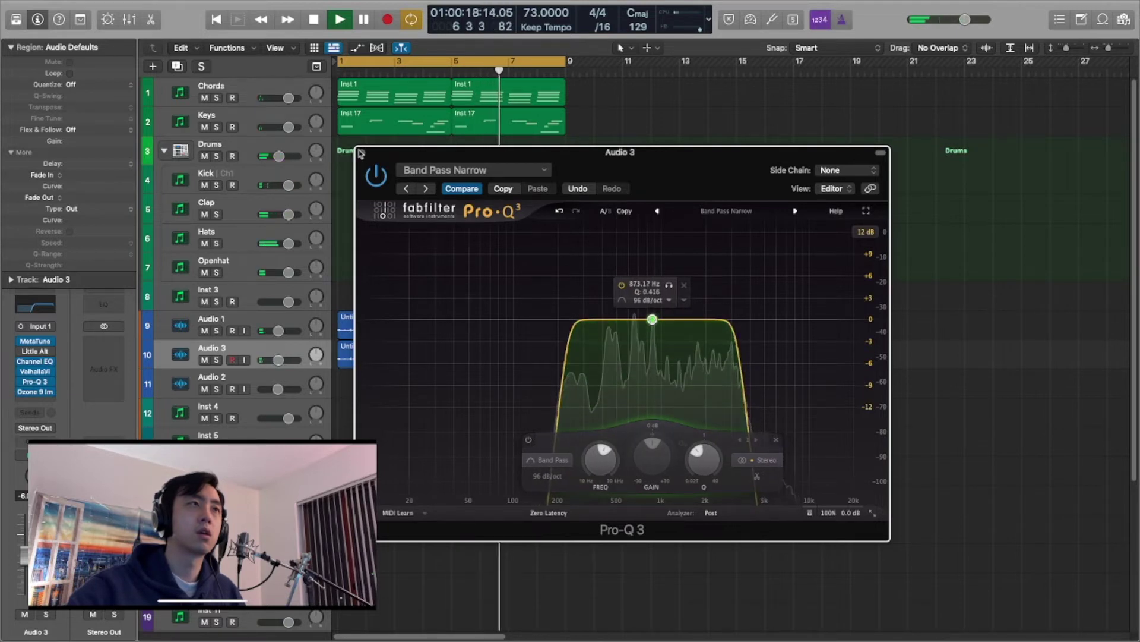
click(362, 153)
- Lower the Audio 3 track volume to -7.0 dB
right_click(767, 388)
click(750, 364)
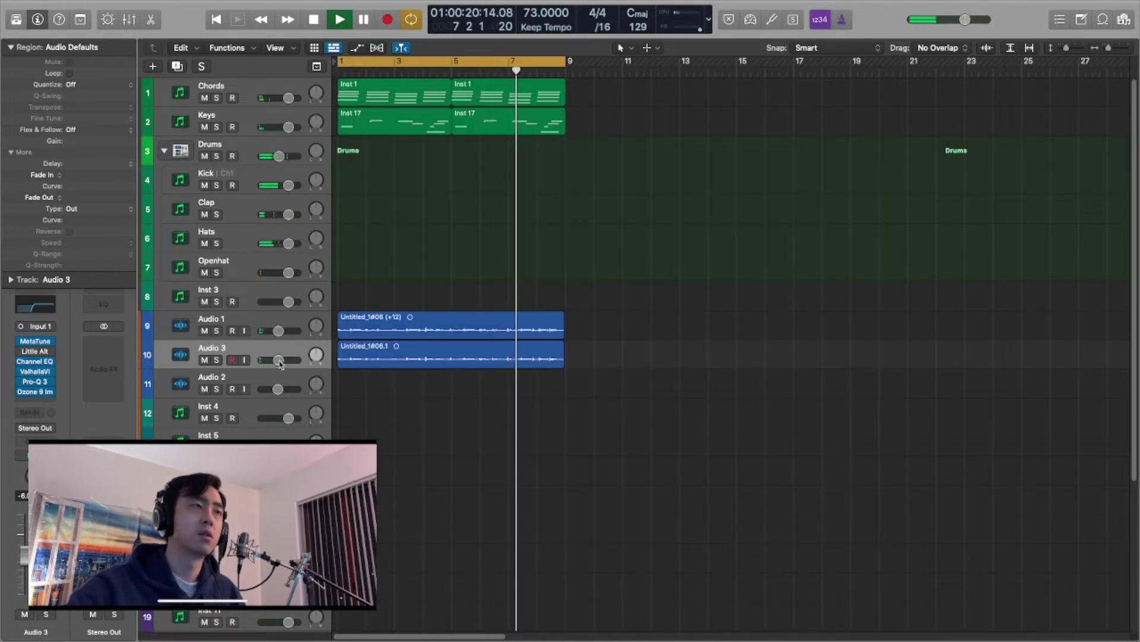
mouse_move(278, 360)
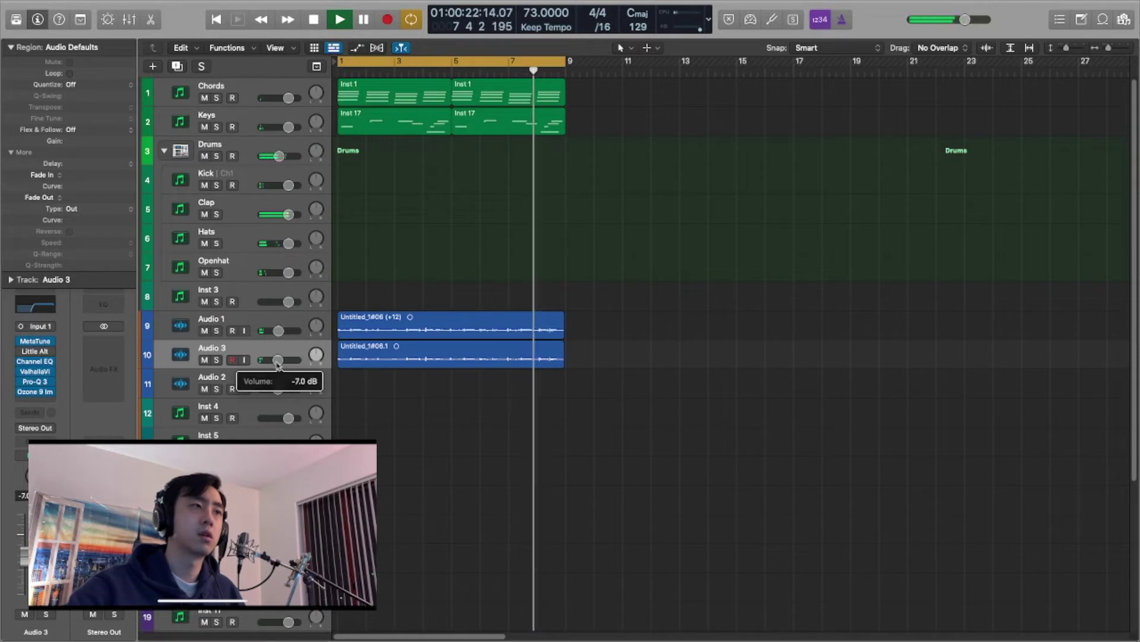
right_click(716, 310)
click(705, 275)
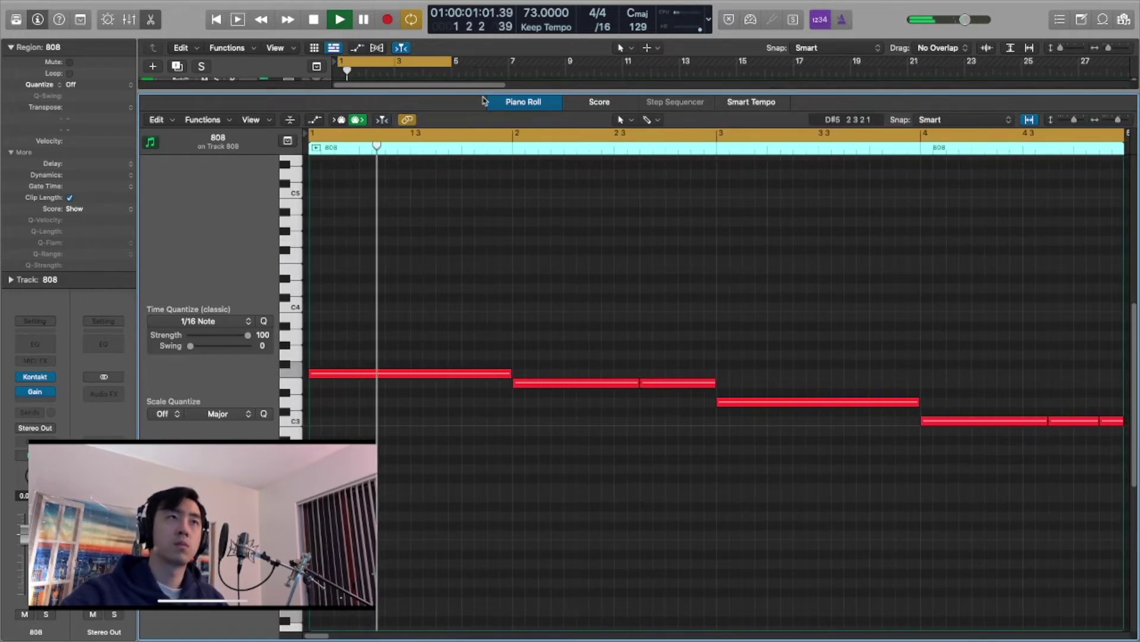
- Close the Piano Roll and repeat the 808 region once so the copy starts at bar 5
key(p)
key(super+r)
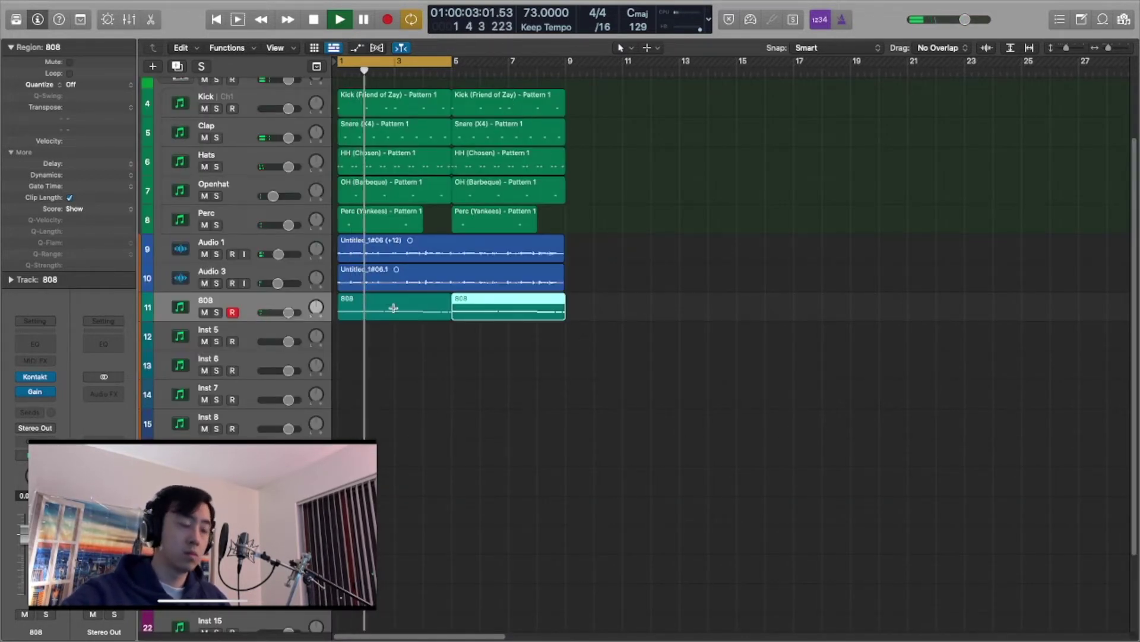
- Extend the cycle range to run from bar 1 to bar 9
scroll(693, 269, up, 4)
click(661, 178)
mouse_move(450, 63)
mouse_down()
mouse_move(547, 68)
mouse_move(453, 66)
mouse_up()
right_click(705, 273)
click(660, 205)
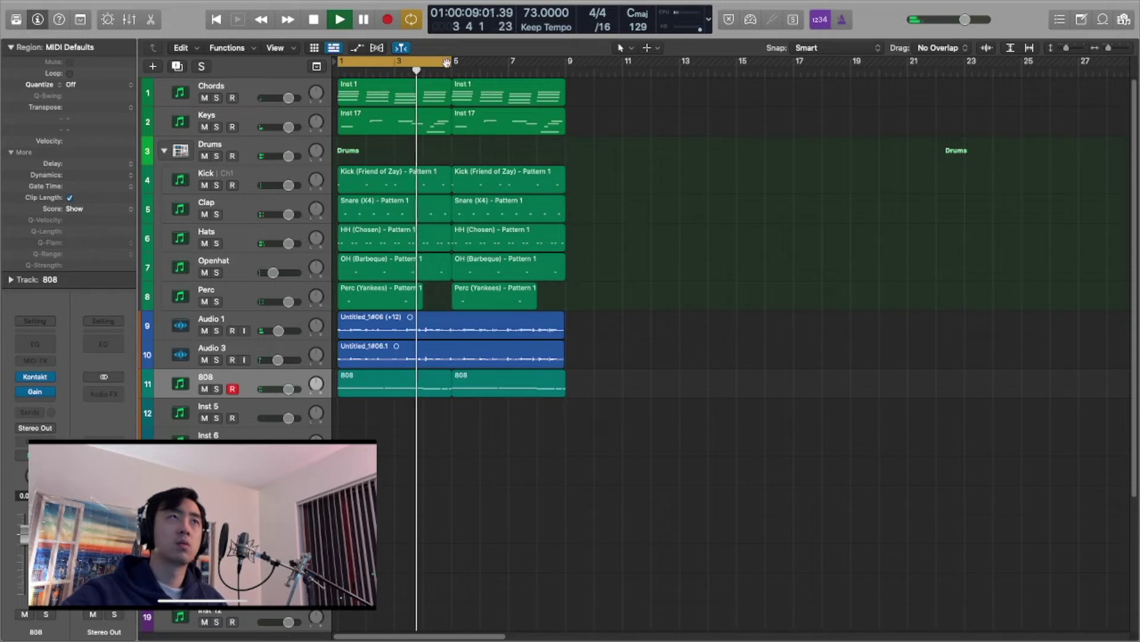
drag(452, 62, 565, 64)
right_click(666, 178)
click(621, 129)
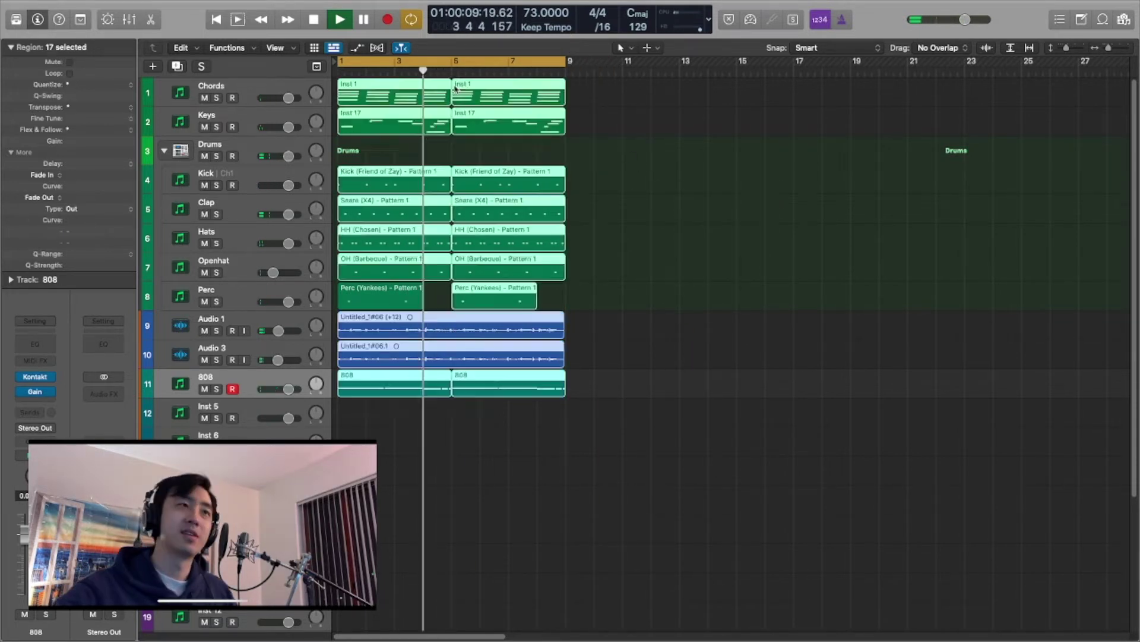
- Duplicate the eight-bar loop on all tracks until the arrangement fills bars 1 to 33, and toggle playback
click(480, 416)
click(465, 362)
click(458, 333)
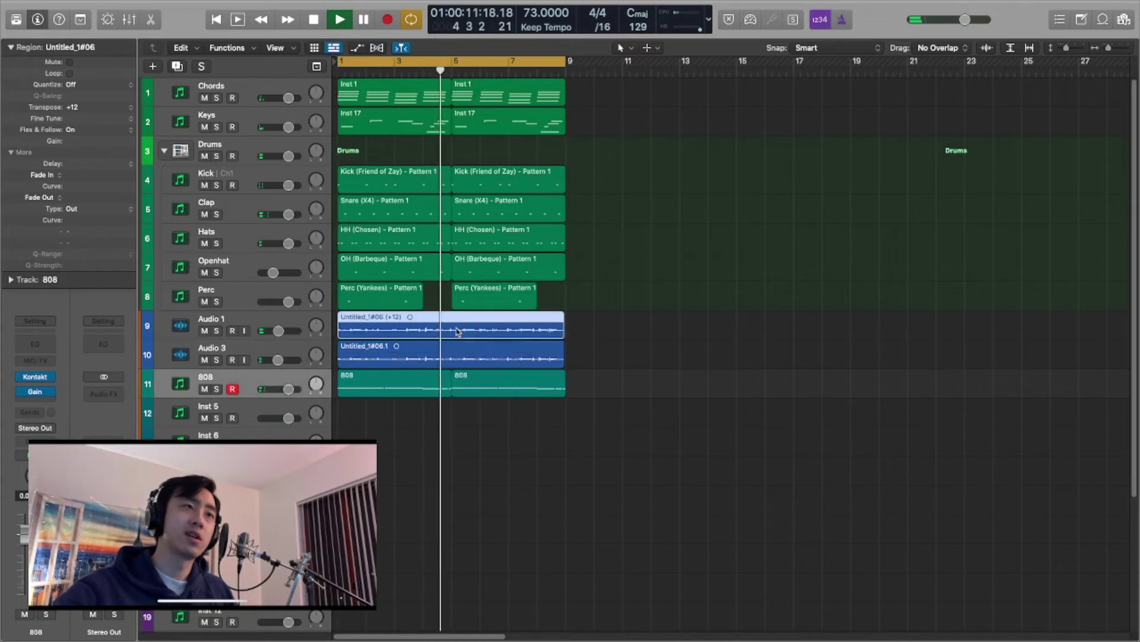
drag(417, 71, 612, 106)
drag(342, 97, 798, 96)
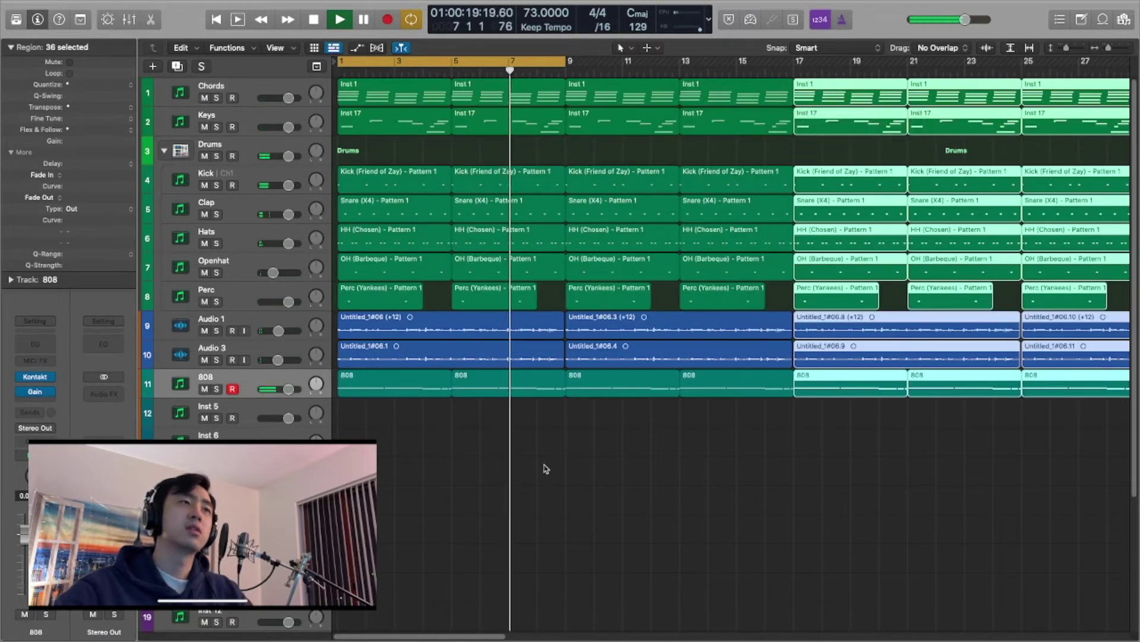
click(479, 432)
key(super+Left)
key(super+Left)
scroll(479, 432, right, 2)
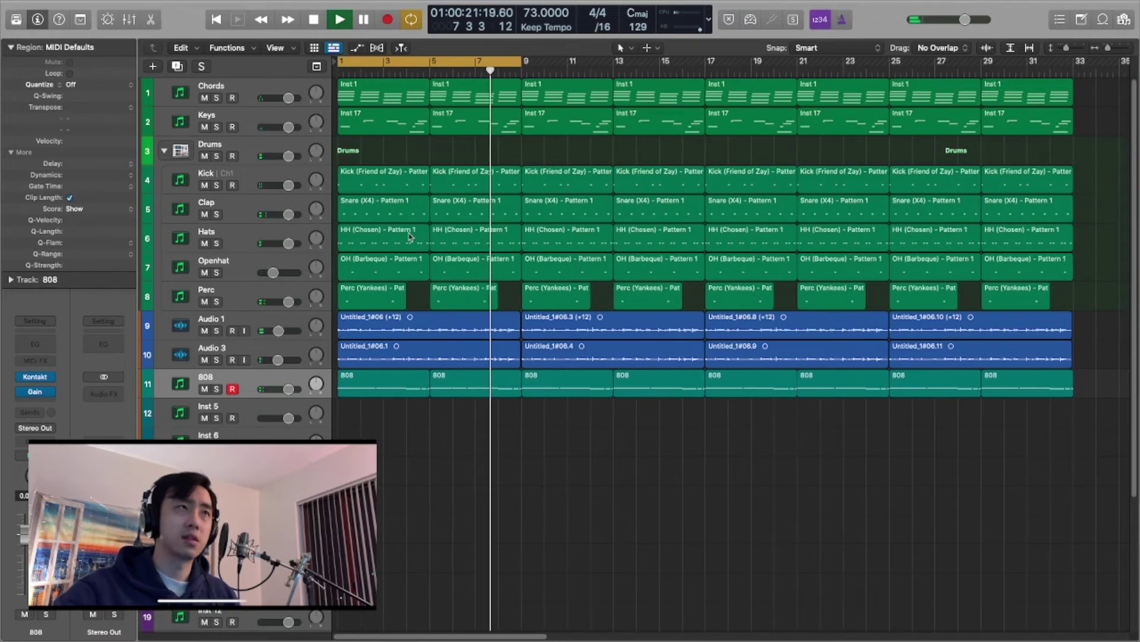
key(space)
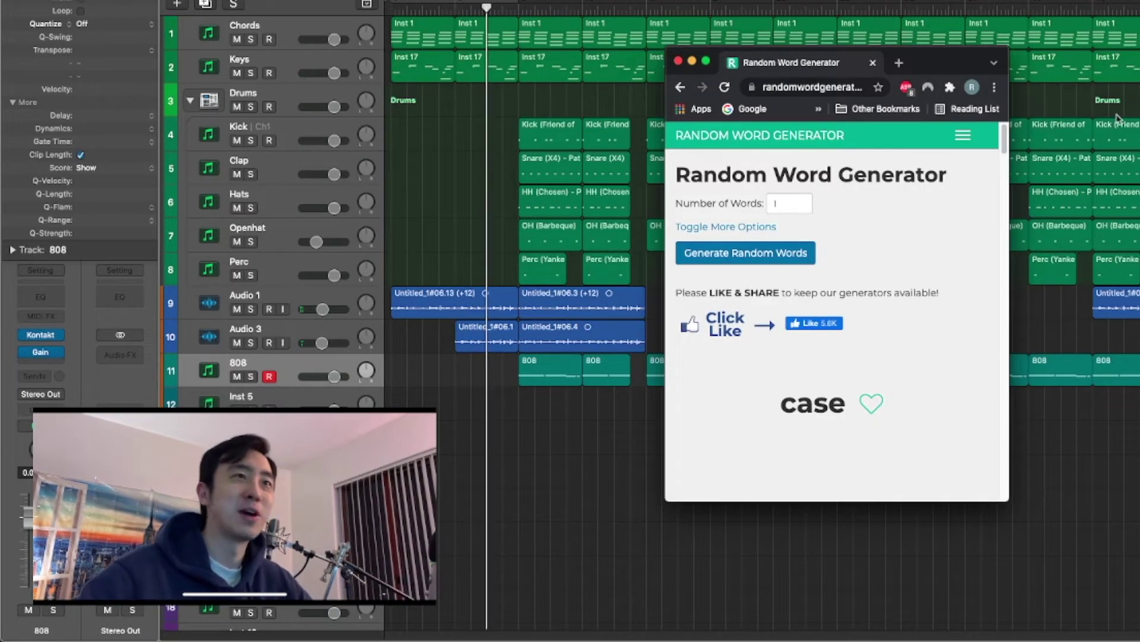
right_click(911, 284)
click(902, 248)
right_click(868, 242)
click(855, 218)
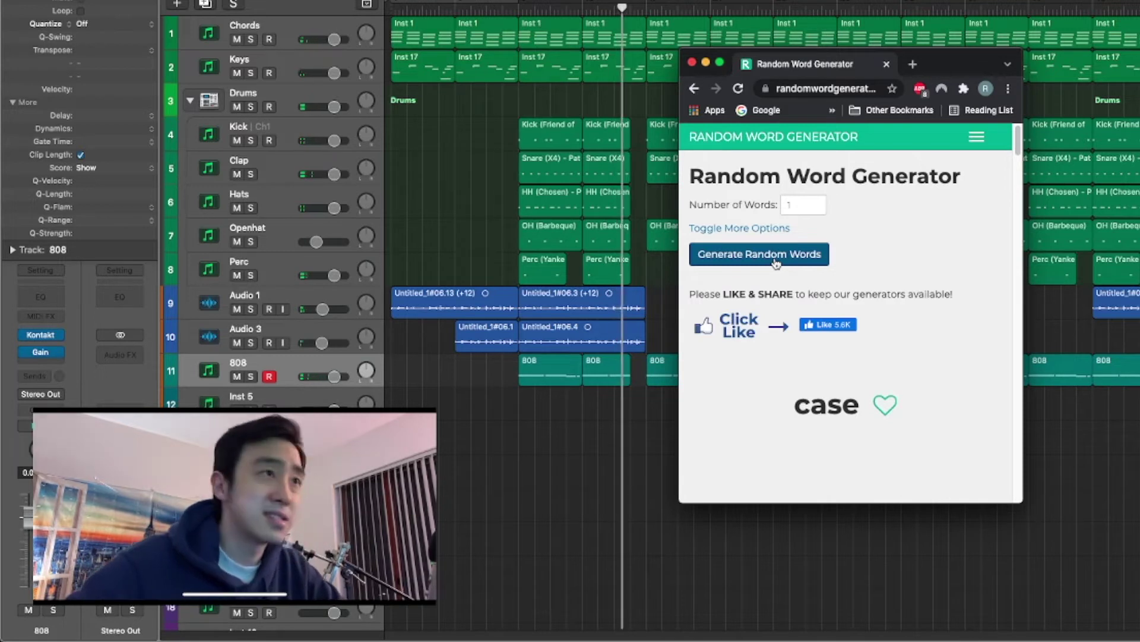
- Generate a new single random word four times on the Random Word Generator page while the beat plays, repositioning the browser window over the arrangement
click(775, 263)
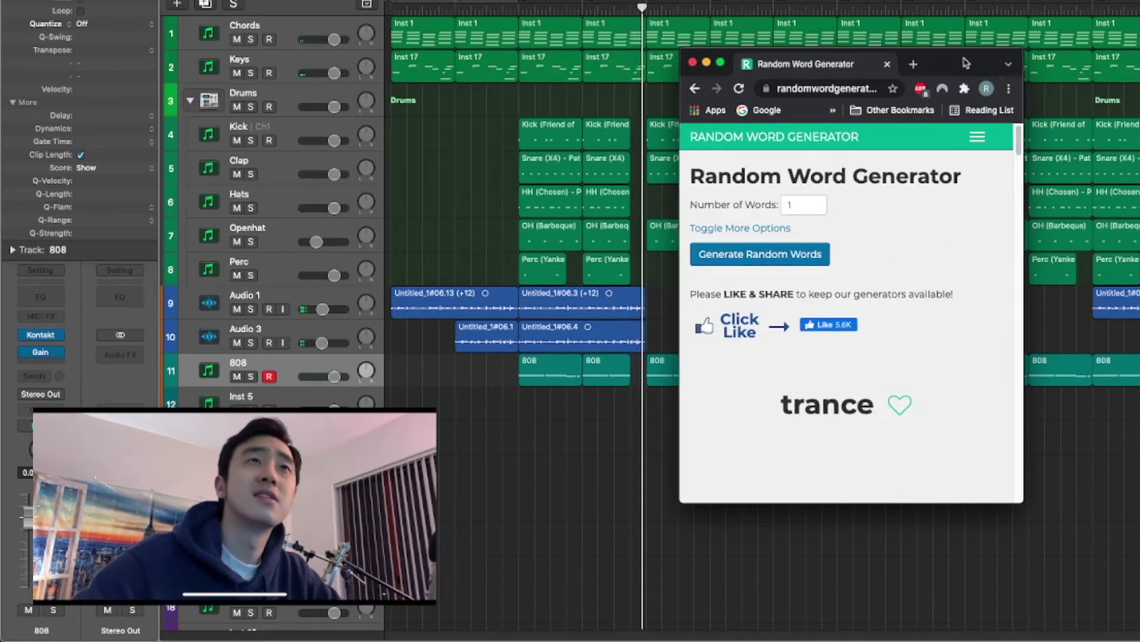
drag(967, 63, 1003, 64)
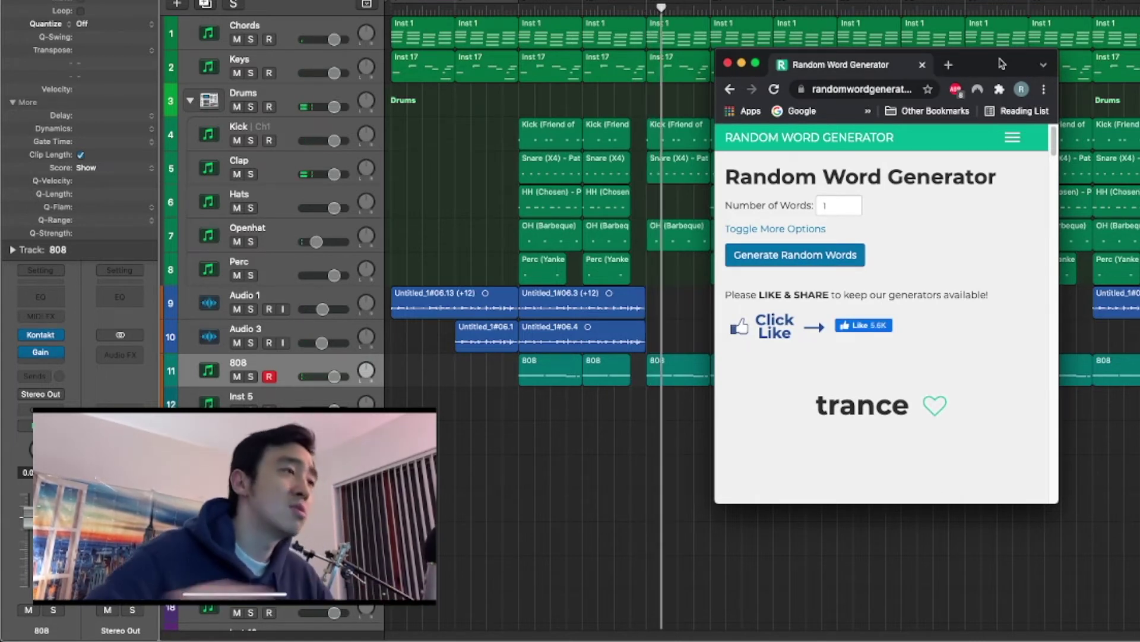
right_click(978, 222)
click(938, 287)
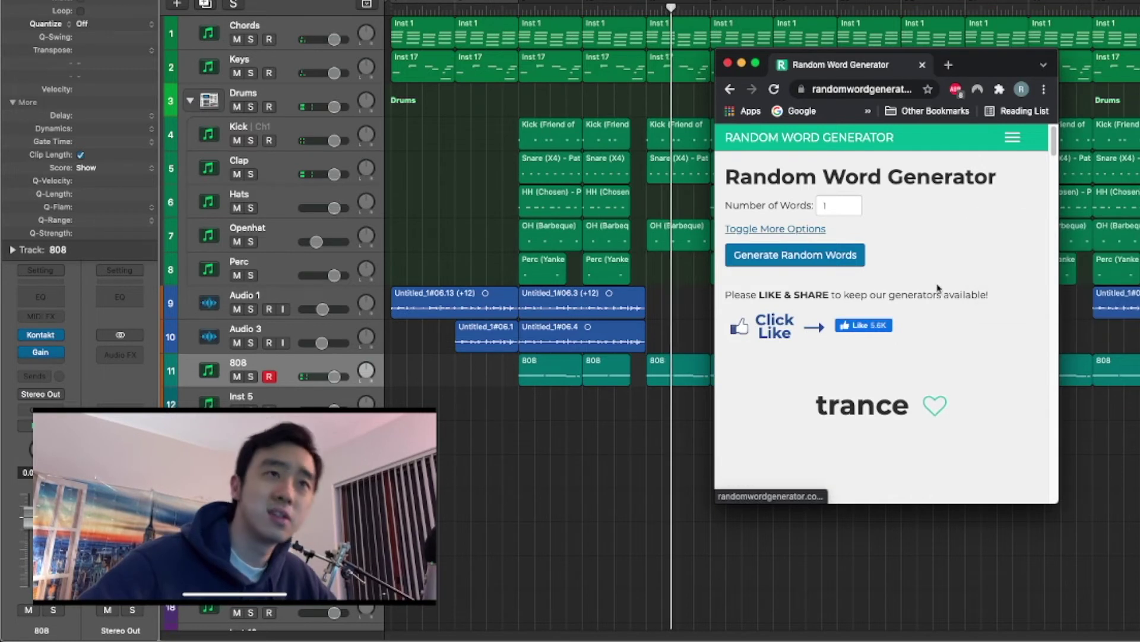
click(849, 261)
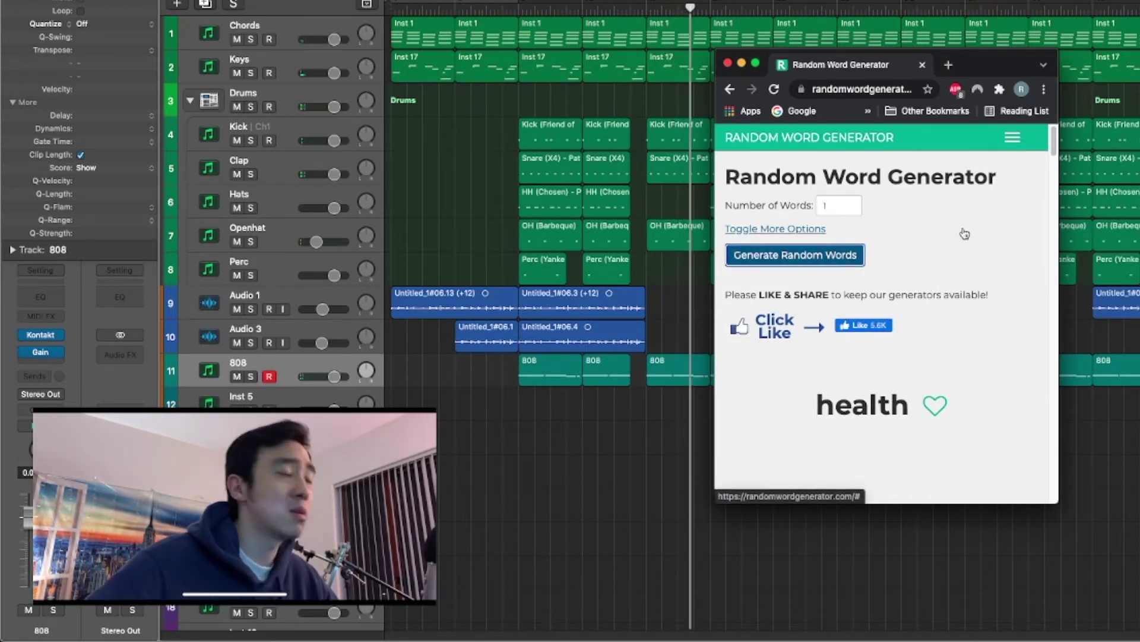
right_click(955, 254)
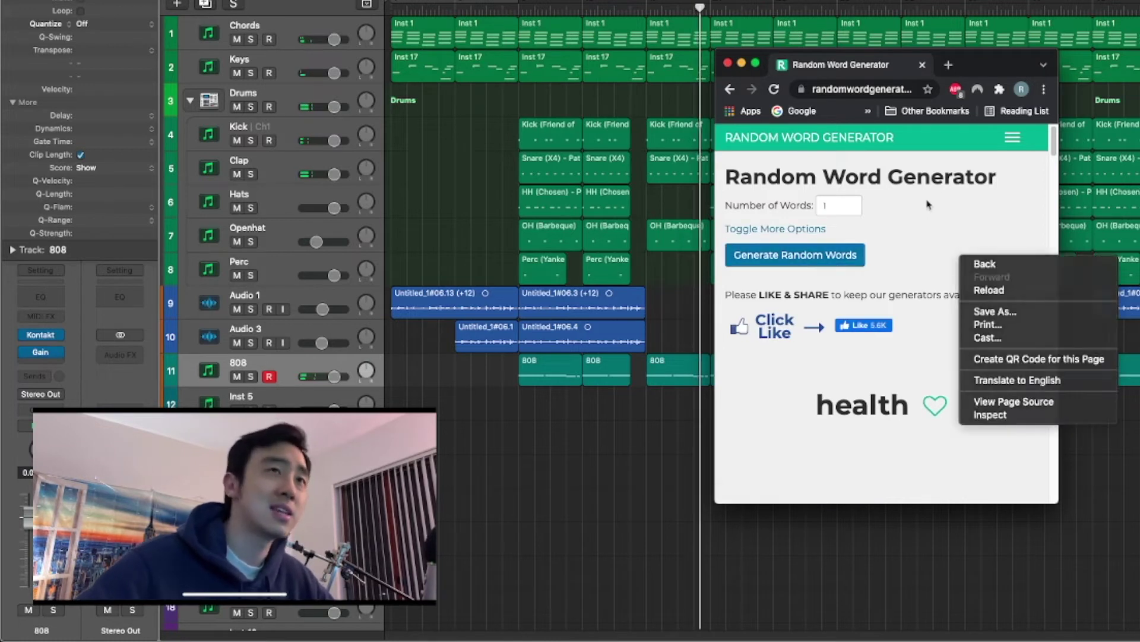
click(847, 266)
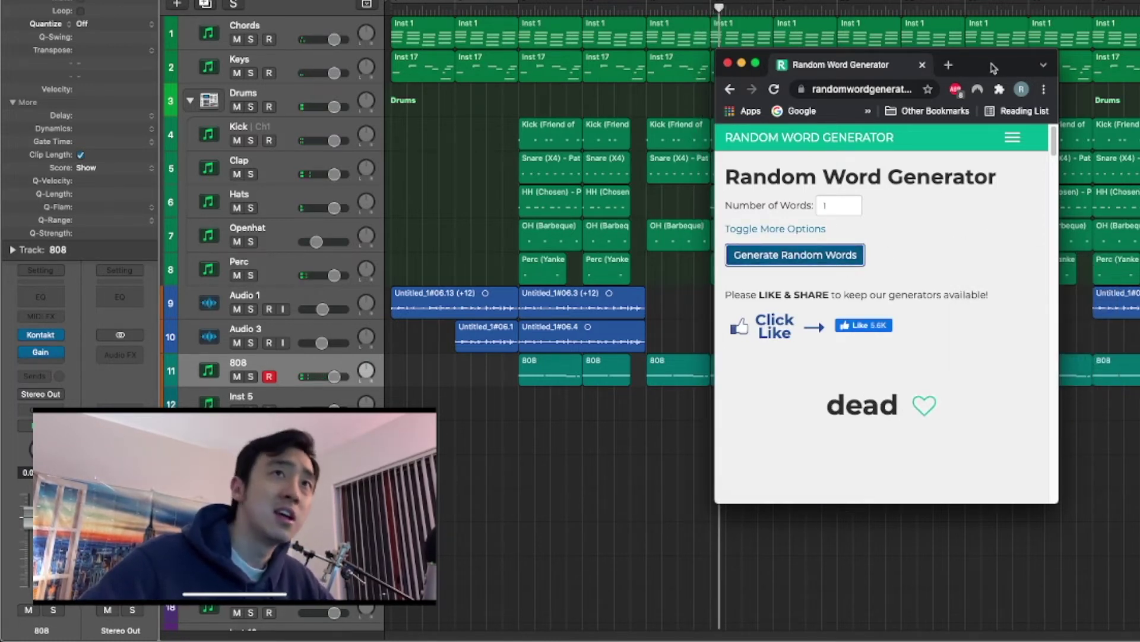
drag(988, 66, 961, 98)
click(813, 286)
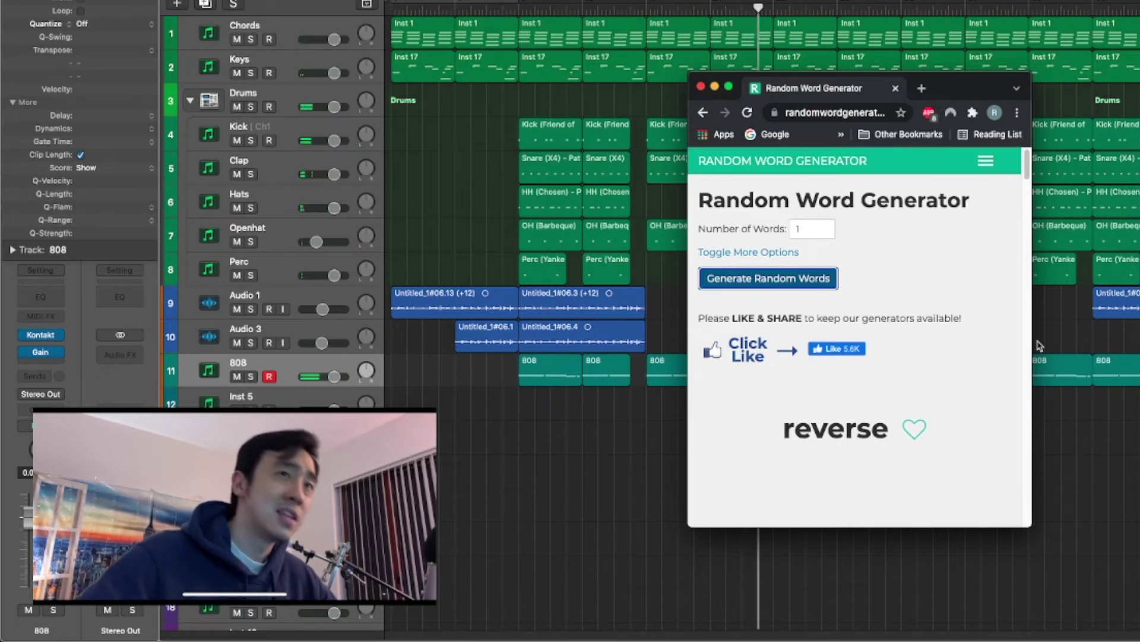
- Keep generating new single random words one after another on the Random Word Generator page while the beat plays
right_click(939, 321)
click(768, 279)
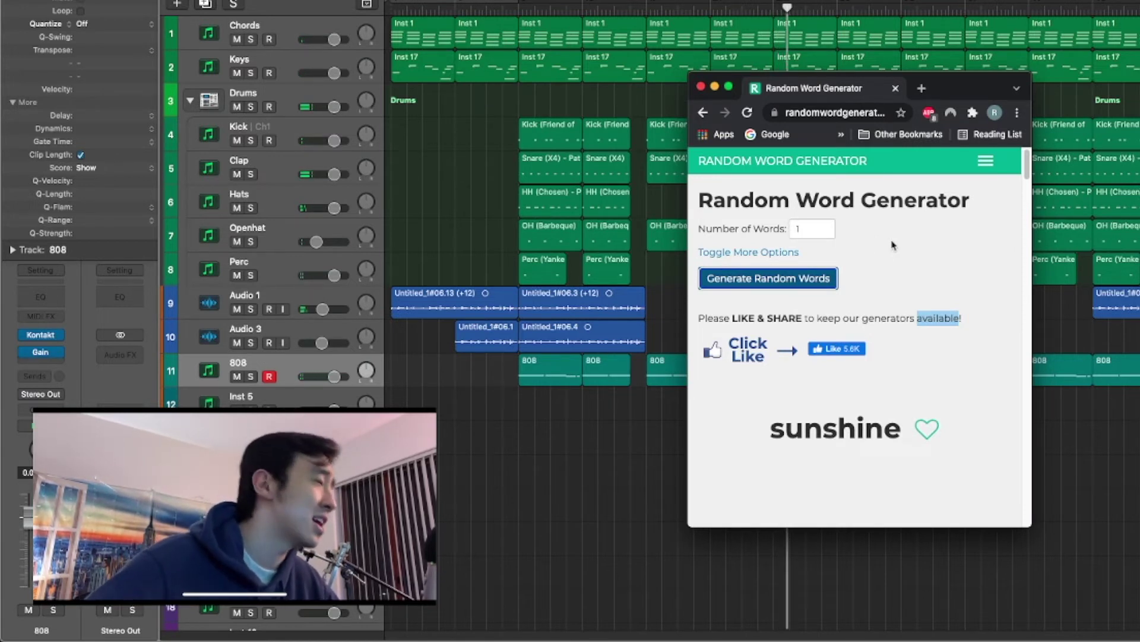
right_click(905, 277)
click(889, 258)
click(810, 281)
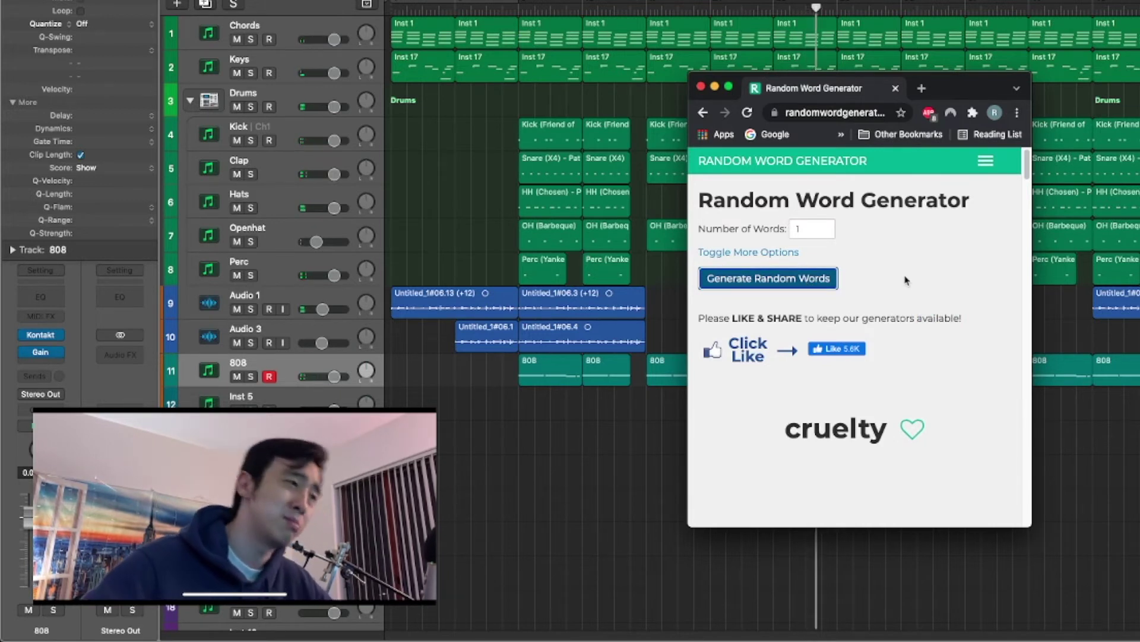
right_click(904, 278)
click(768, 278)
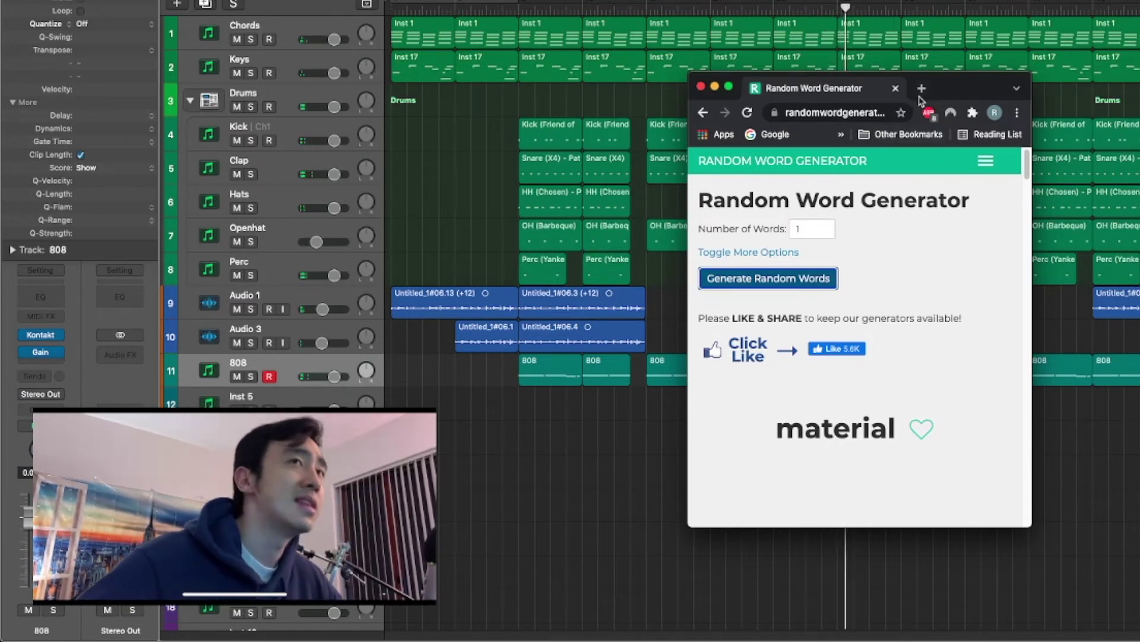
right_click(945, 264)
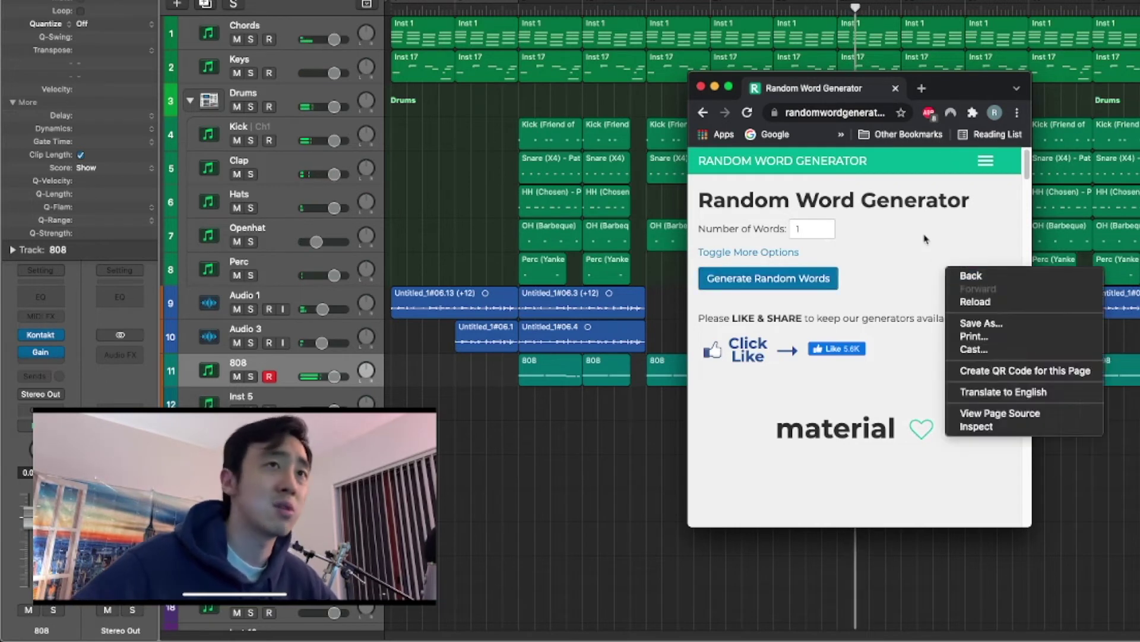
click(925, 235)
click(808, 279)
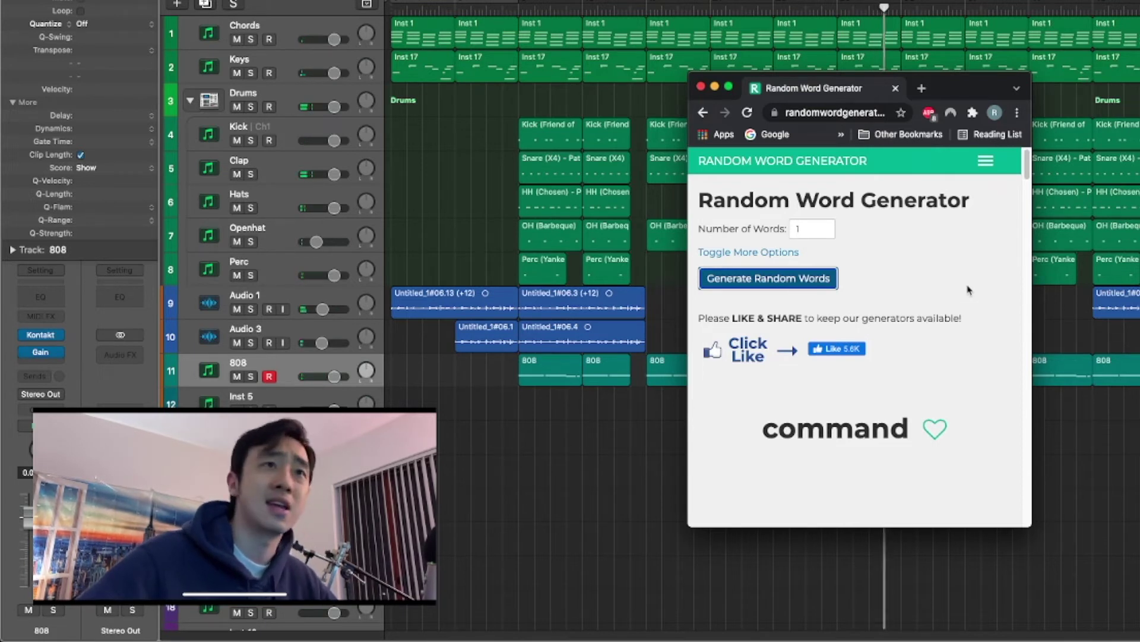
right_click(927, 287)
click(832, 279)
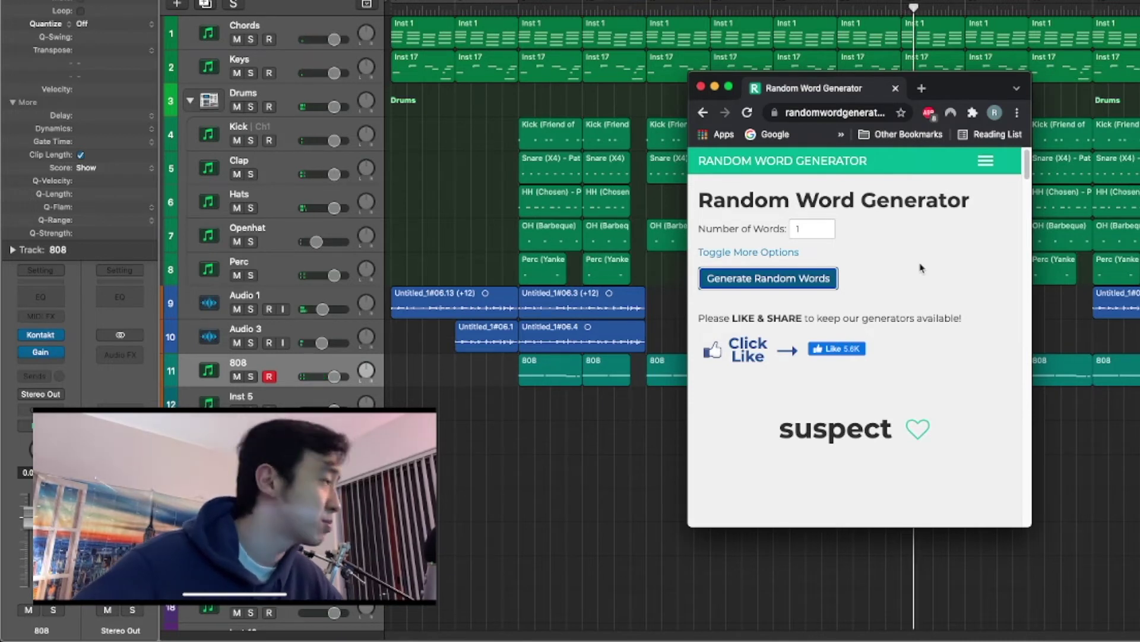
right_click(922, 287)
click(830, 284)
click(830, 284)
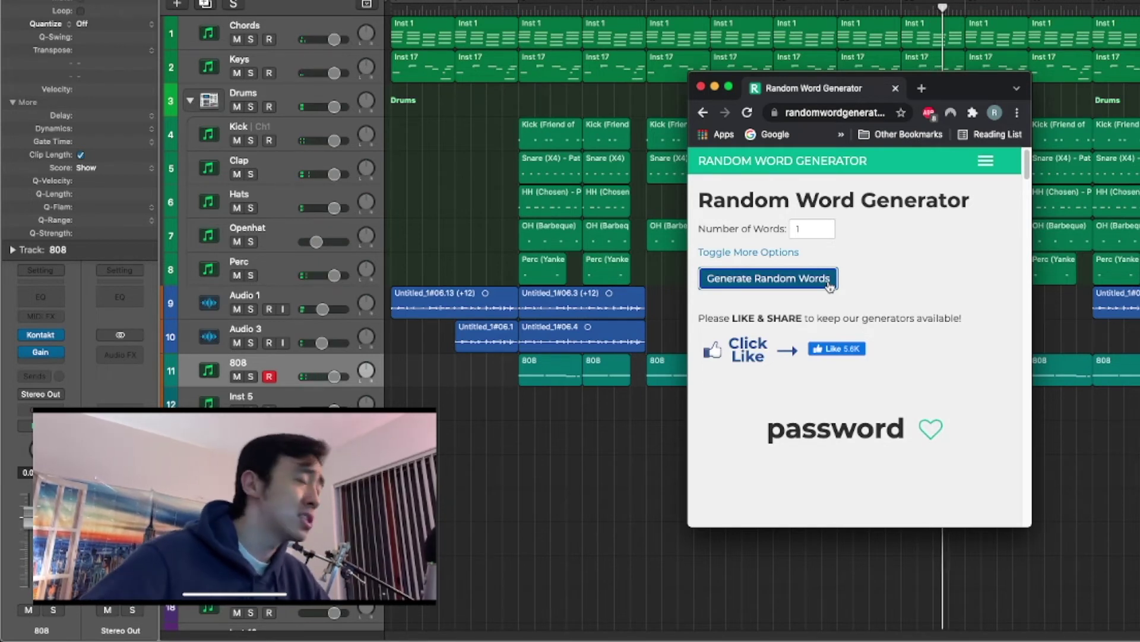
right_click(916, 281)
click(865, 253)
right_click(879, 279)
click(834, 264)
click(797, 286)
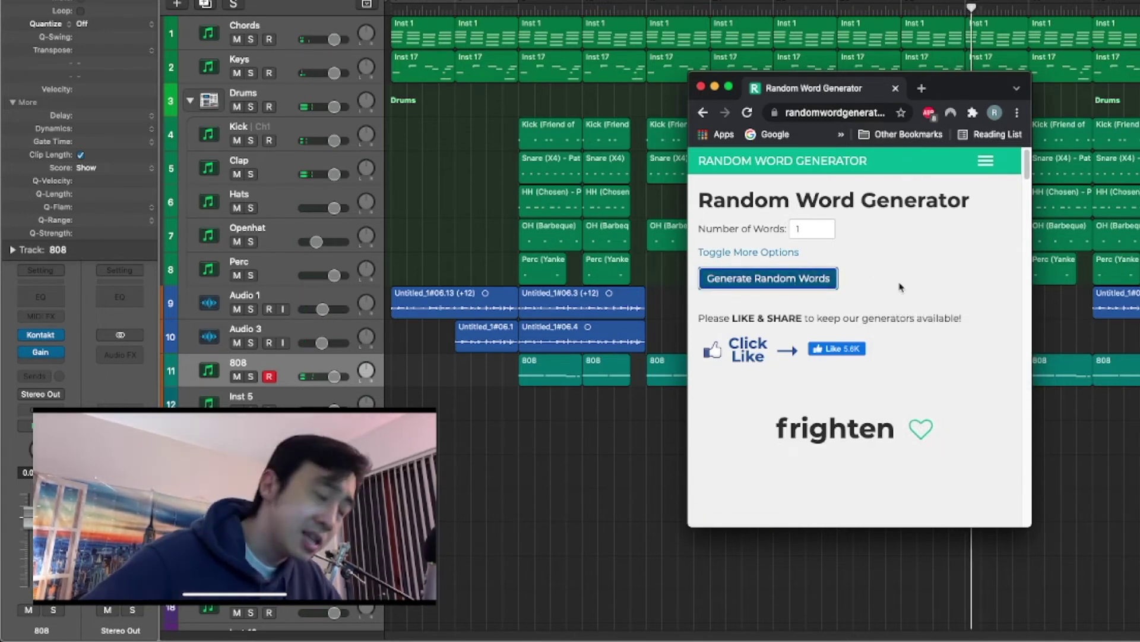
right_click(898, 291)
click(835, 290)
click(823, 288)
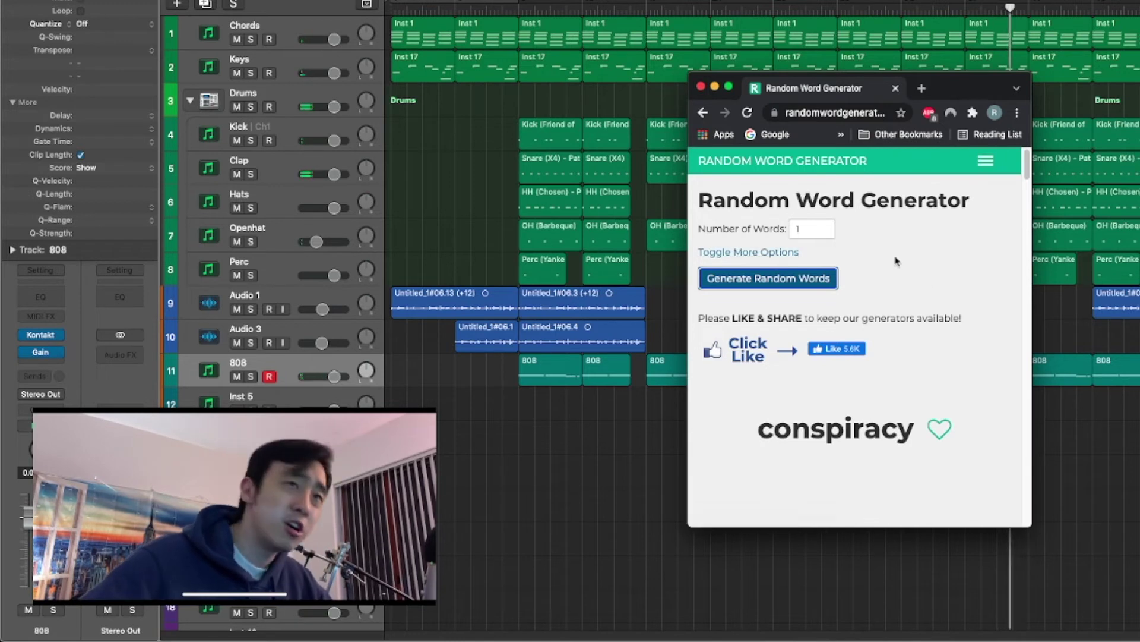
key(Return)
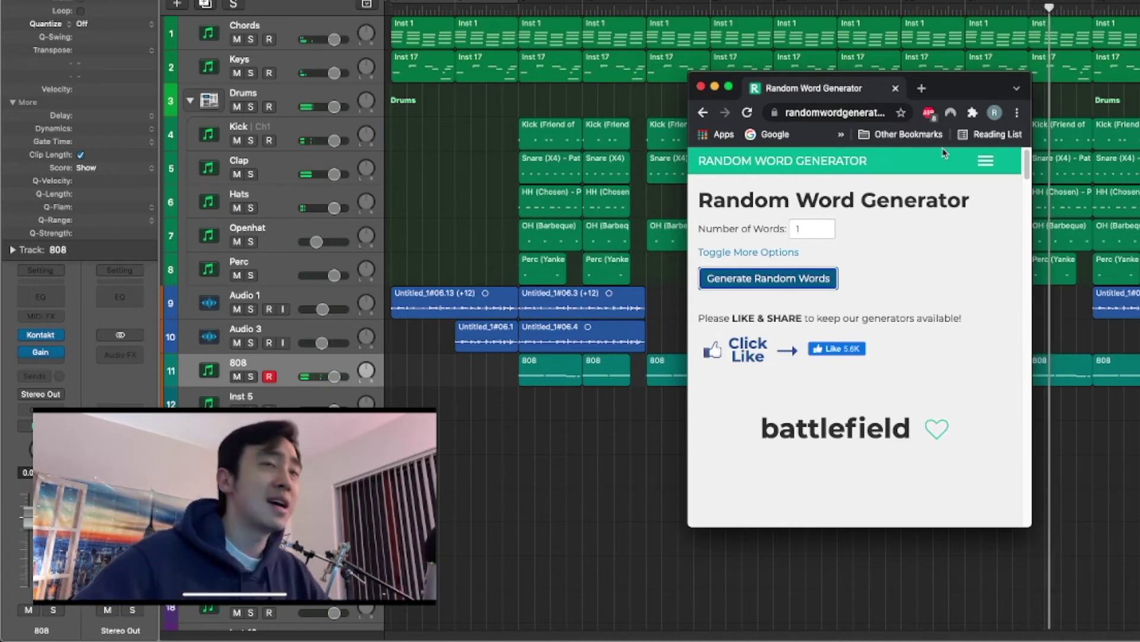
right_click(931, 297)
key(Escape)
key(Return)
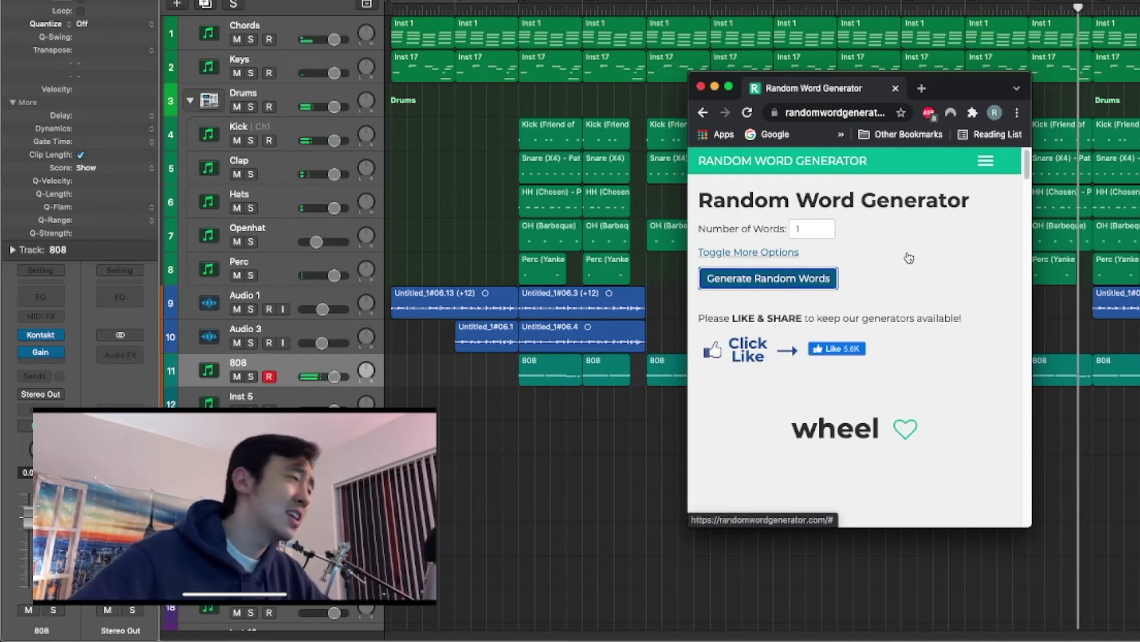
right_click(909, 278)
key(Escape)
key(Return)
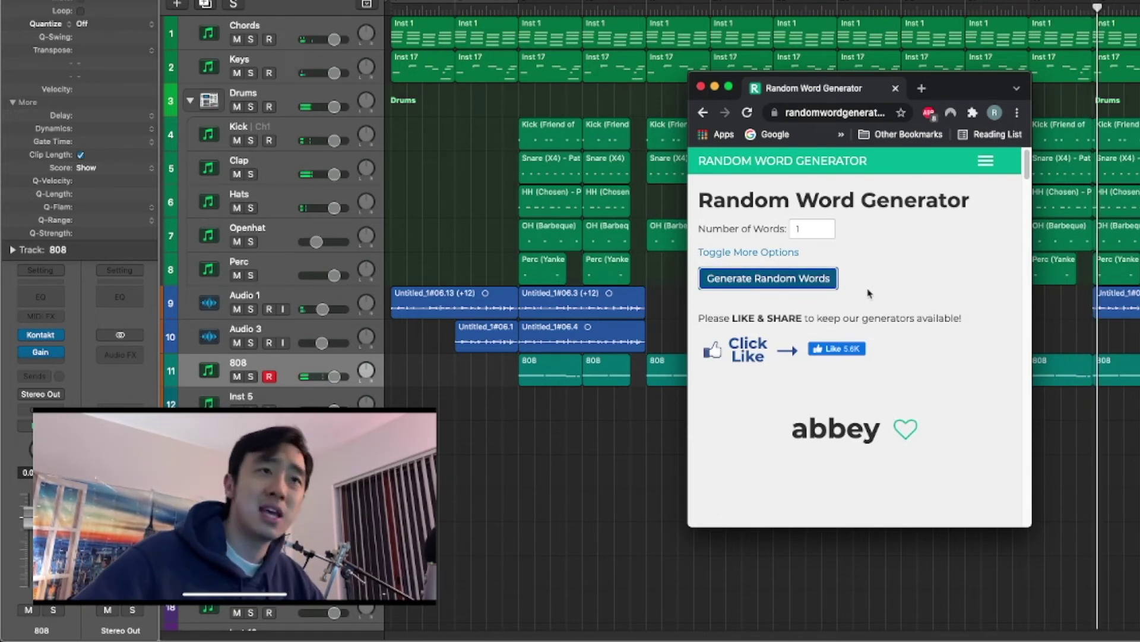
click(820, 287)
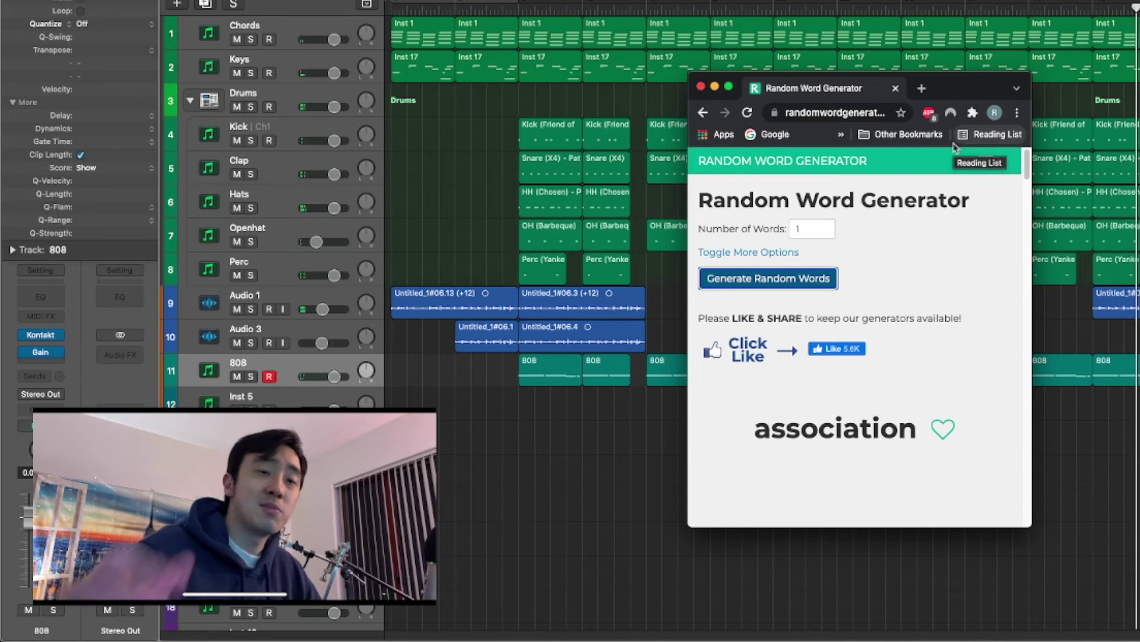
click(831, 279)
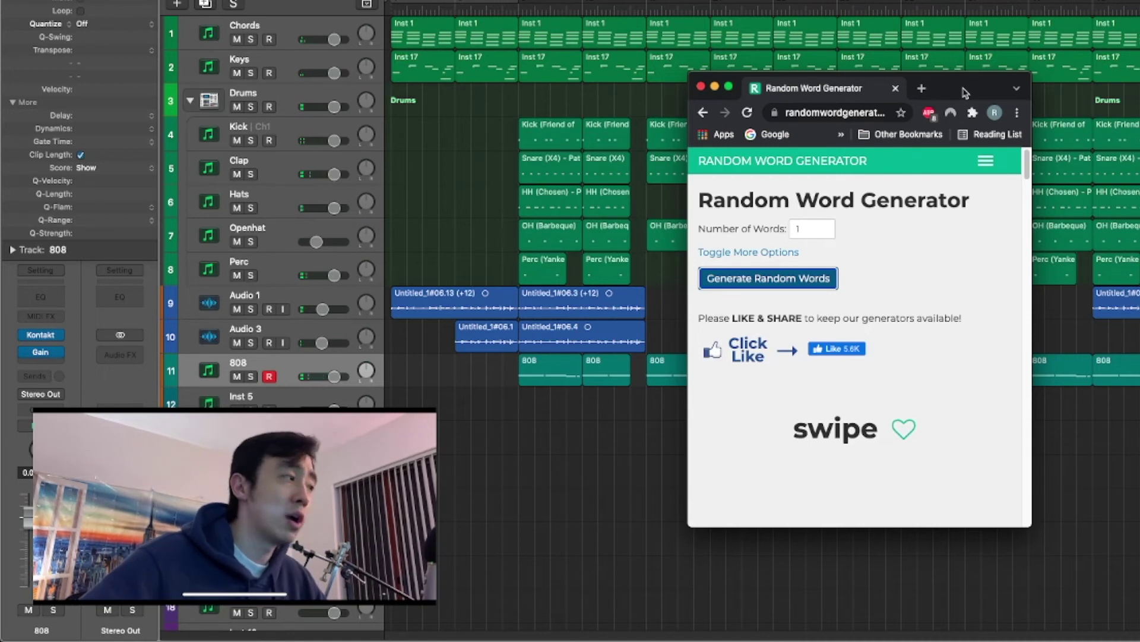
click(814, 297)
click(816, 287)
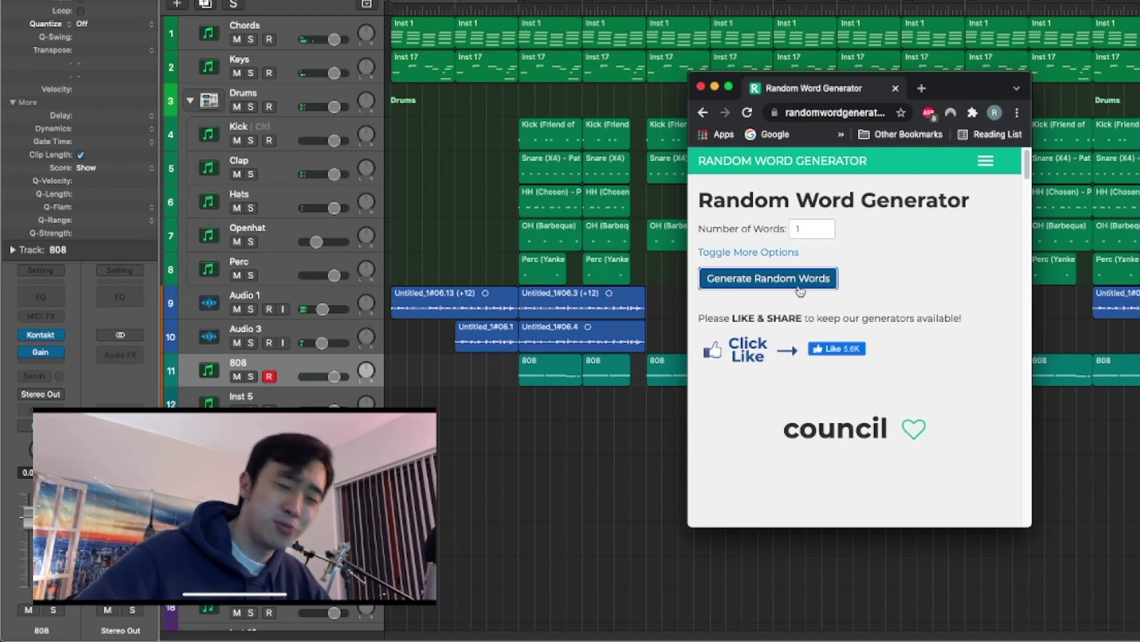
double_click(899, 319)
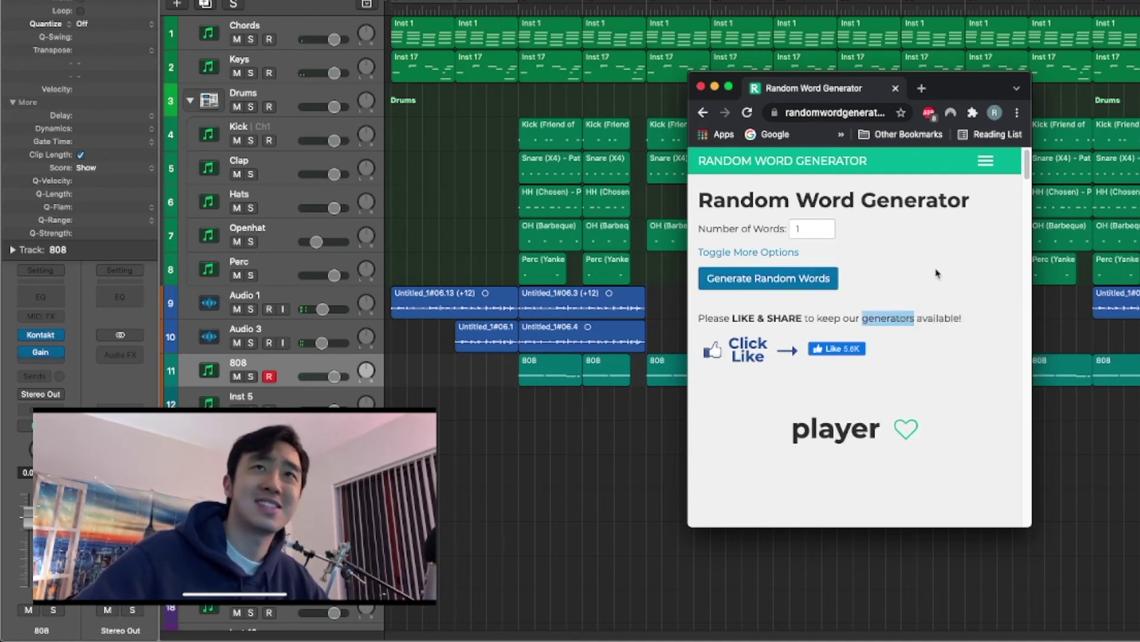
right_click(938, 266)
click(907, 252)
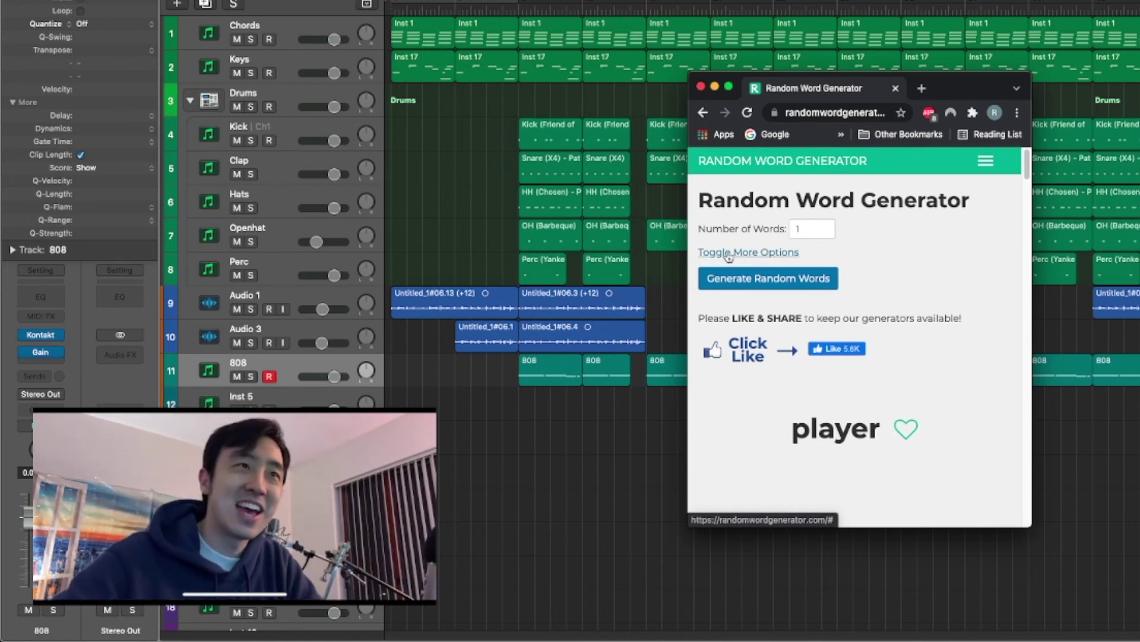
- Switch back to the Logic Pro arrangement and play the beat from bar 1
click(661, 130)
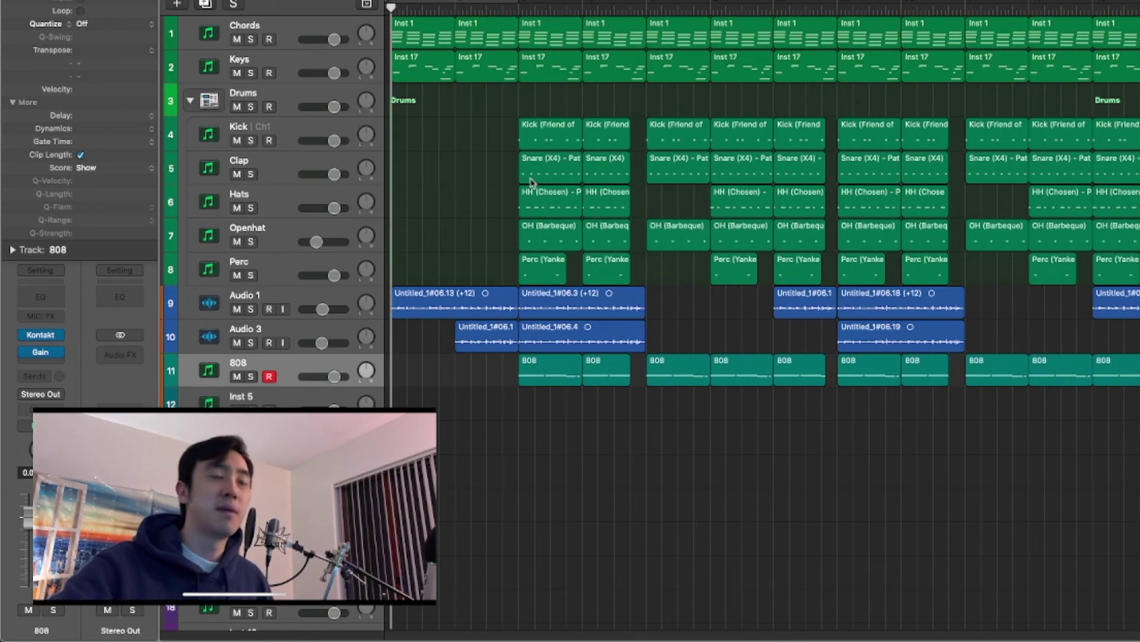
right_click(541, 470)
click(478, 404)
right_click(478, 405)
click(477, 404)
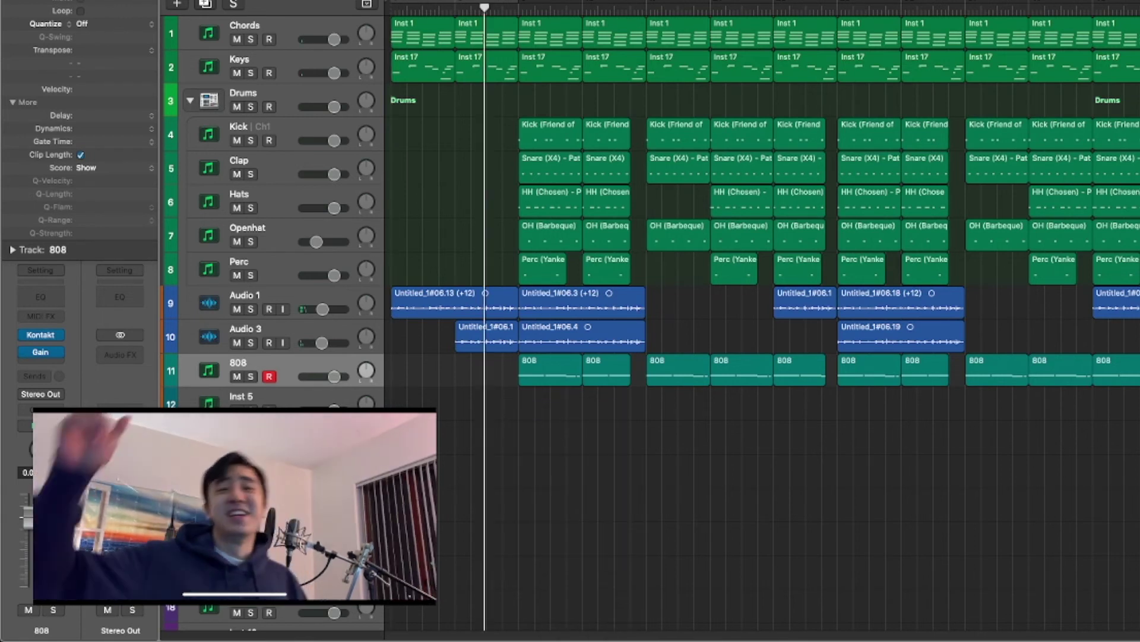